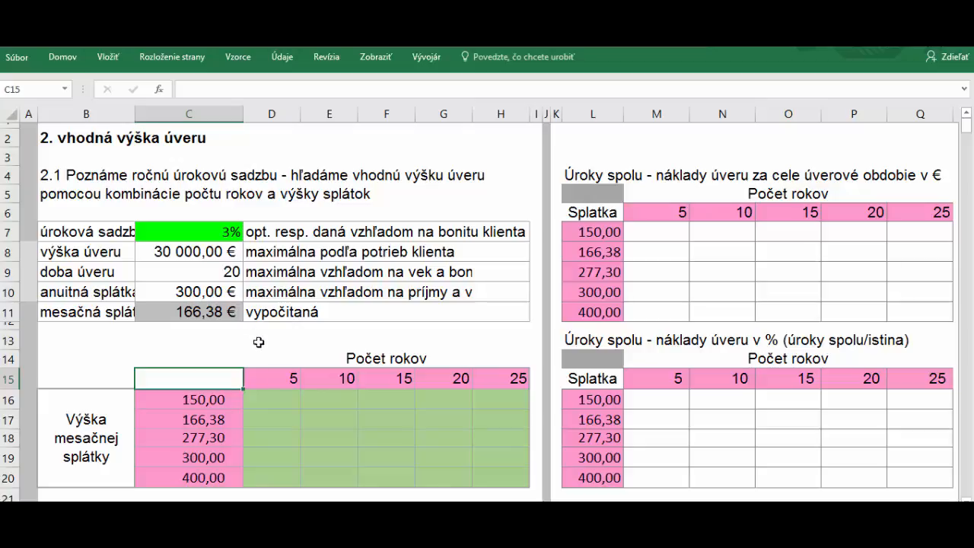
Examine the loan table's layout: years in D15:H15, instalments in C16:C20, the interest rate in C7 and the empty result grid D16:H20
left_click_drag(274, 378, 487, 379)
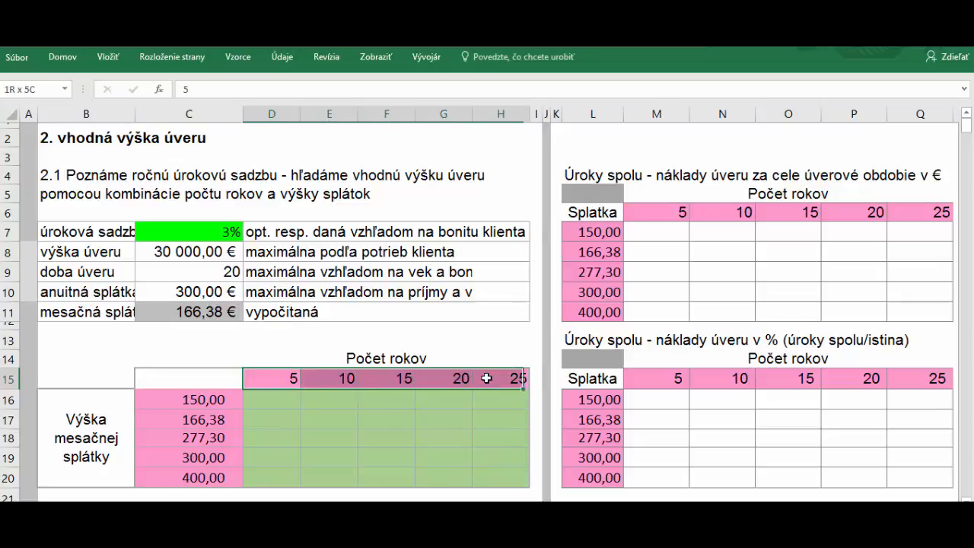
left_click_drag(202, 400, 205, 480)
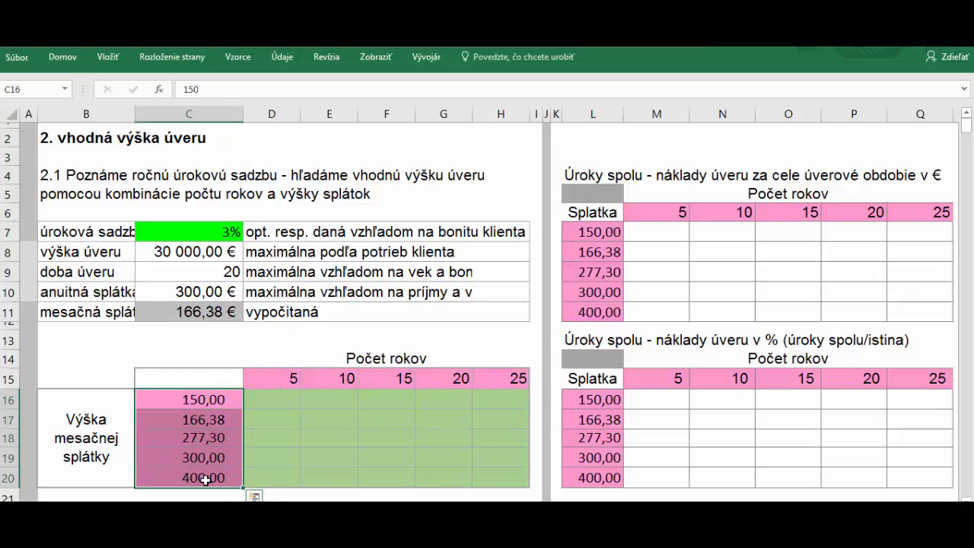
left_click(226, 231)
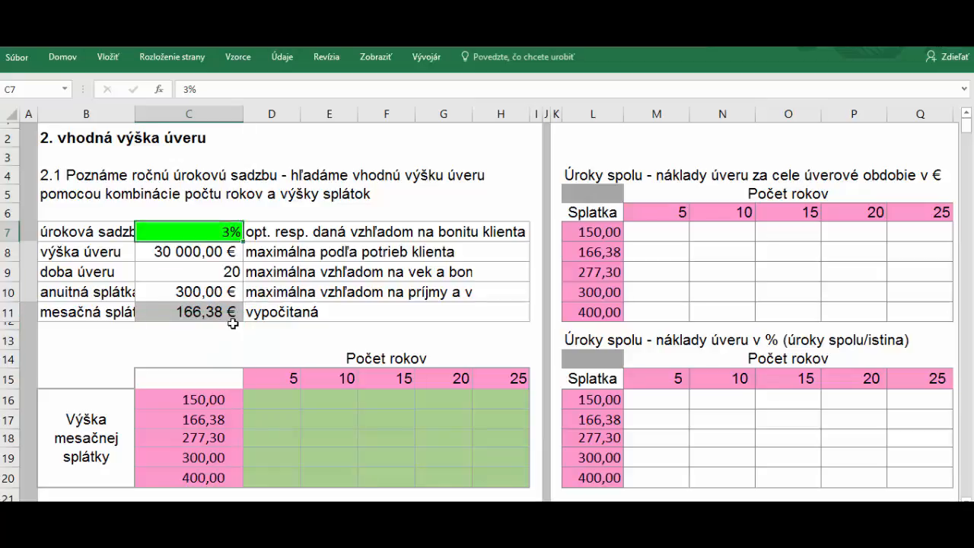
left_click_drag(267, 401, 494, 469)
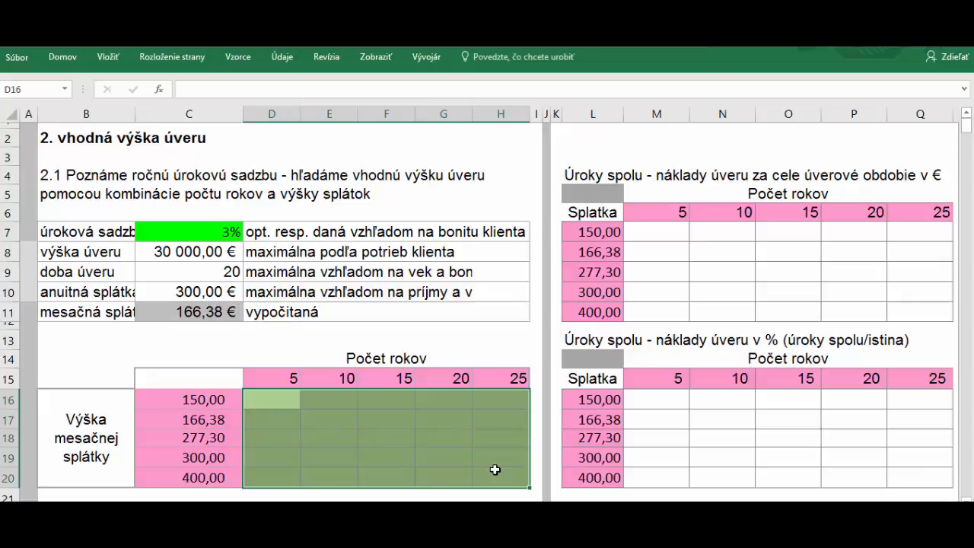
left_click(191, 384)
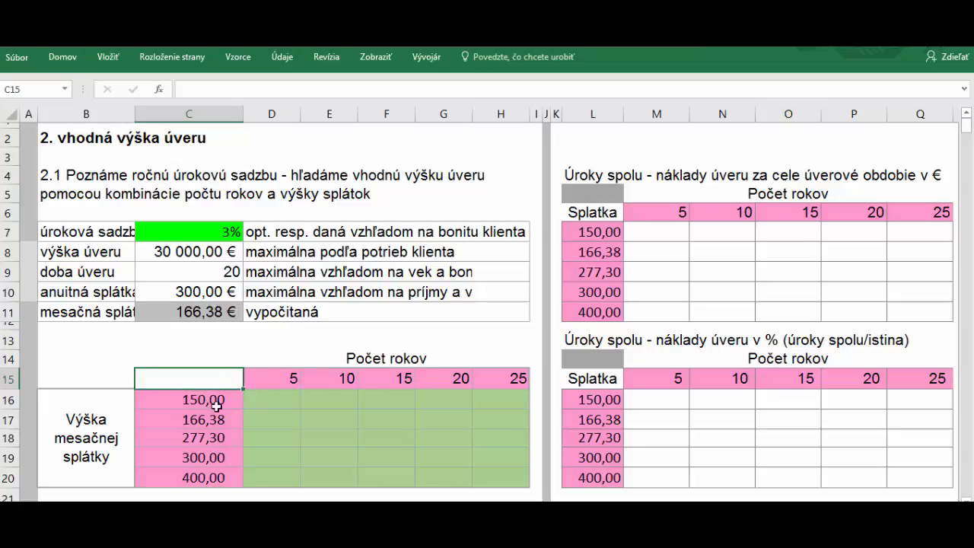
left_click_drag(284, 376, 508, 375)
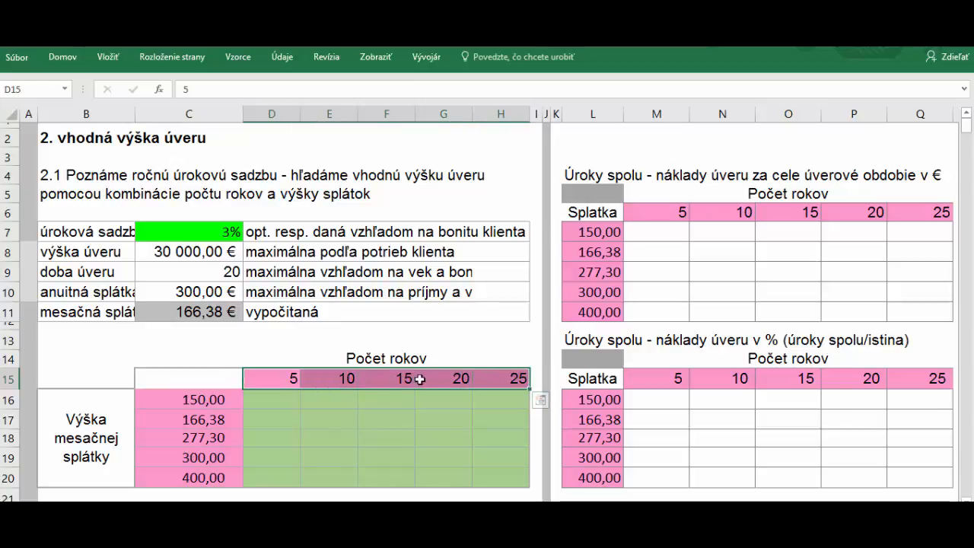
left_click_drag(202, 399, 193, 472)
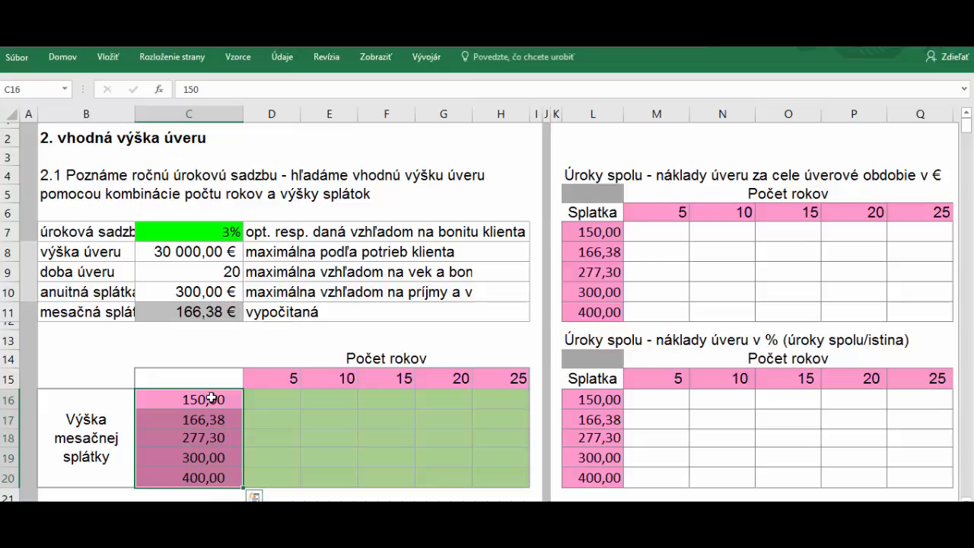
left_click(183, 480)
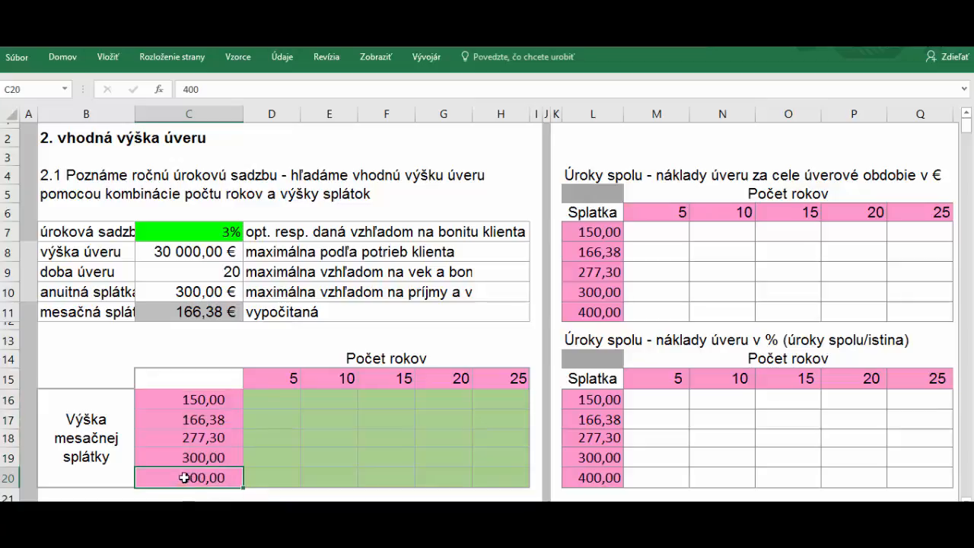
left_click(207, 401)
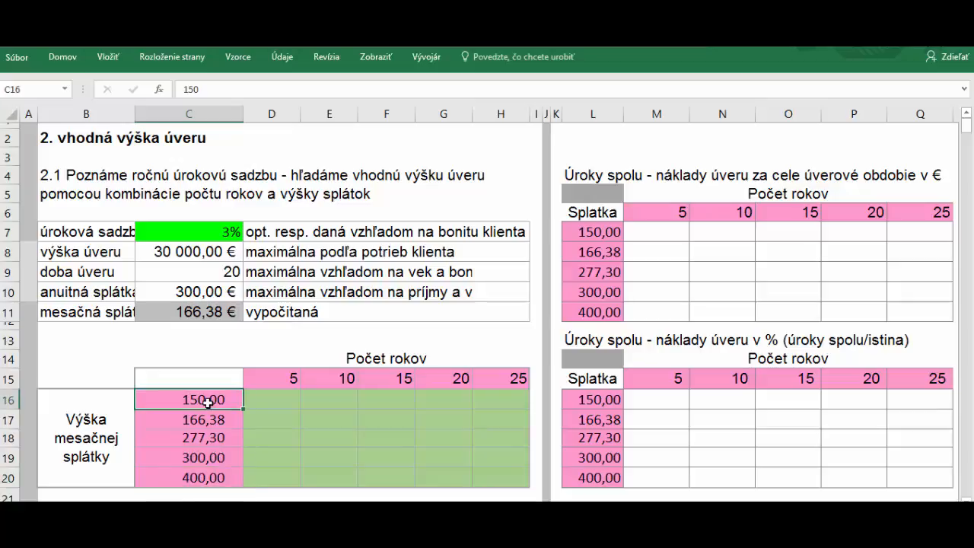
Start a PV function in C15, the corner cell of the loan table, with its rate argument (Sadzba) set to C7/12
left_click(208, 380)
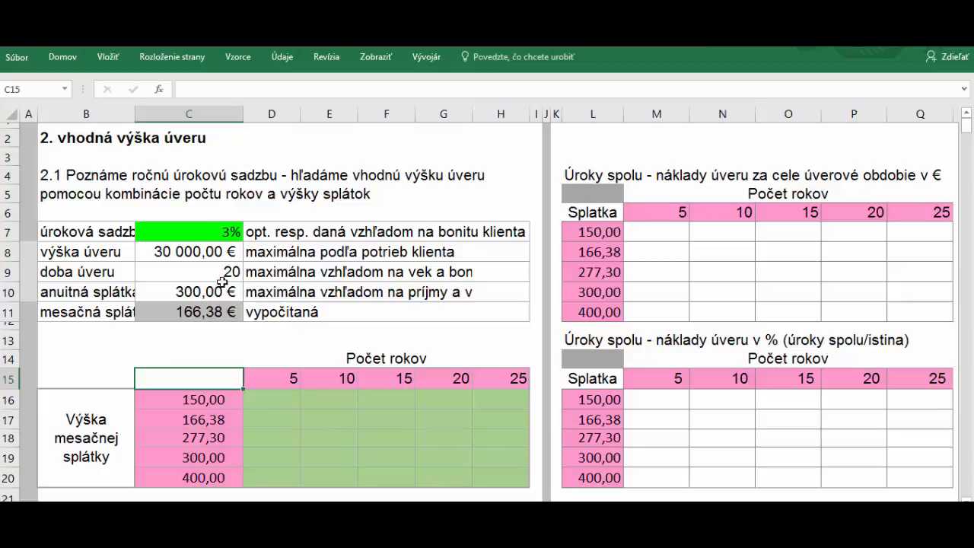
type("=")
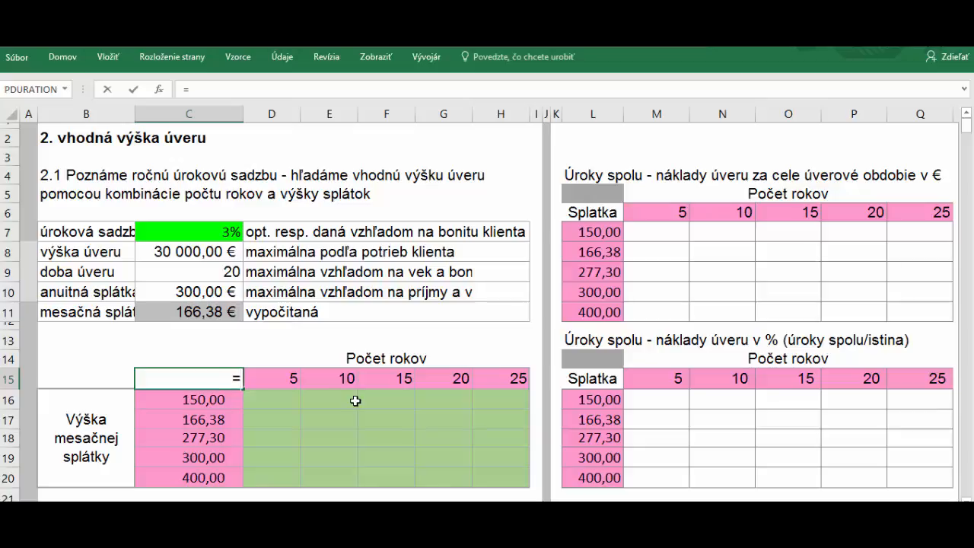
type("pv")
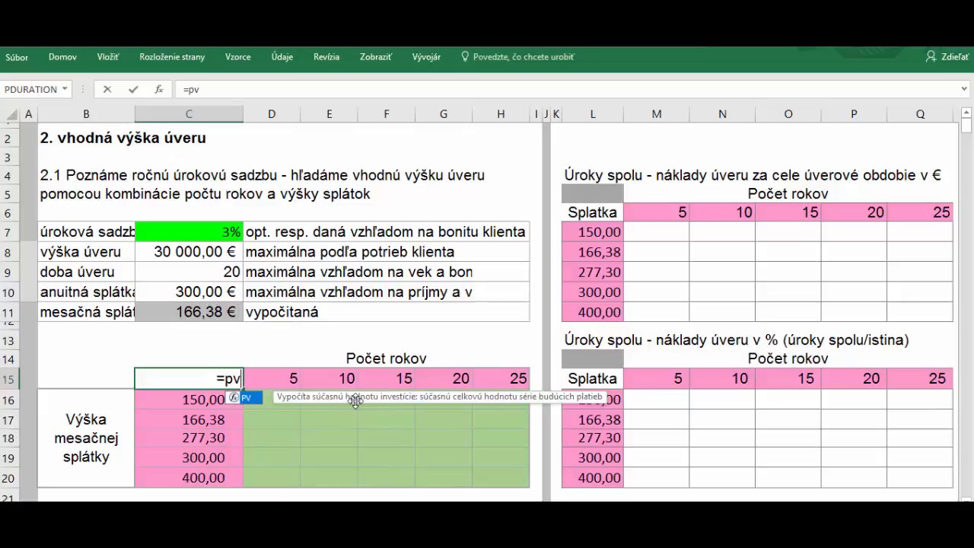
type("(")
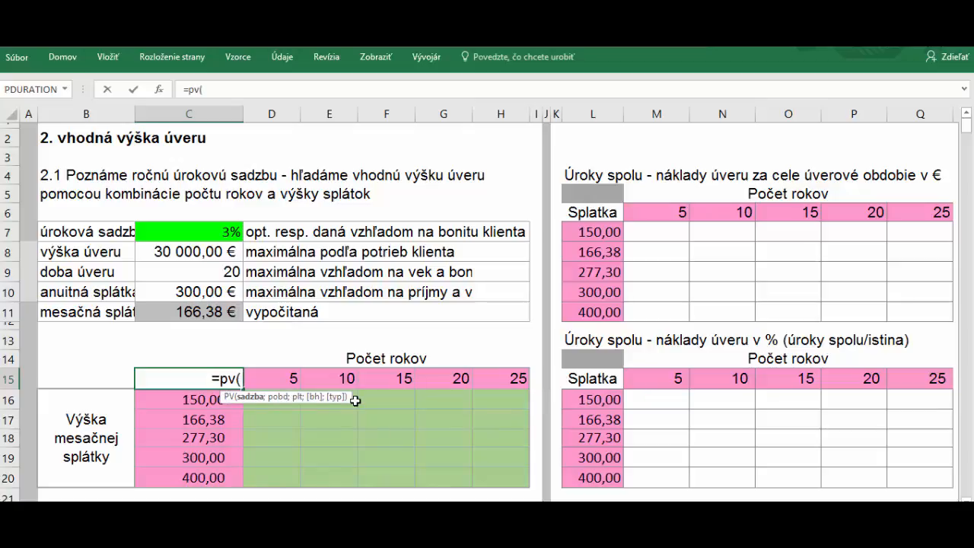
left_click(160, 91)
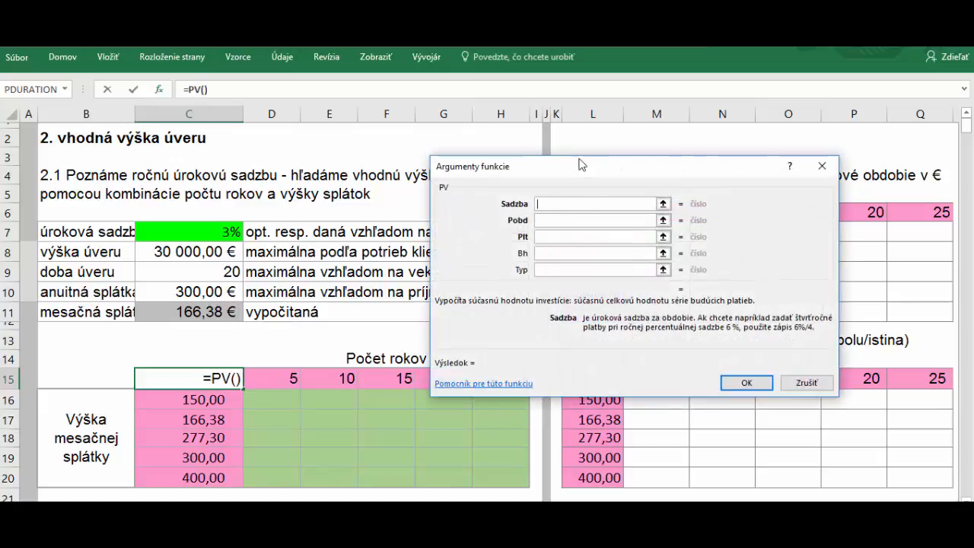
left_click_drag(580, 162, 661, 167)
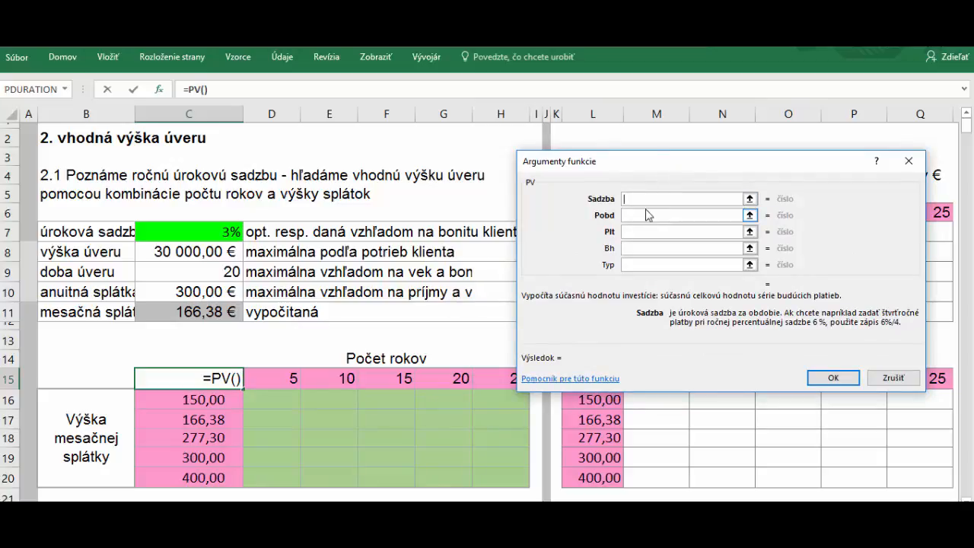
left_click(221, 232)
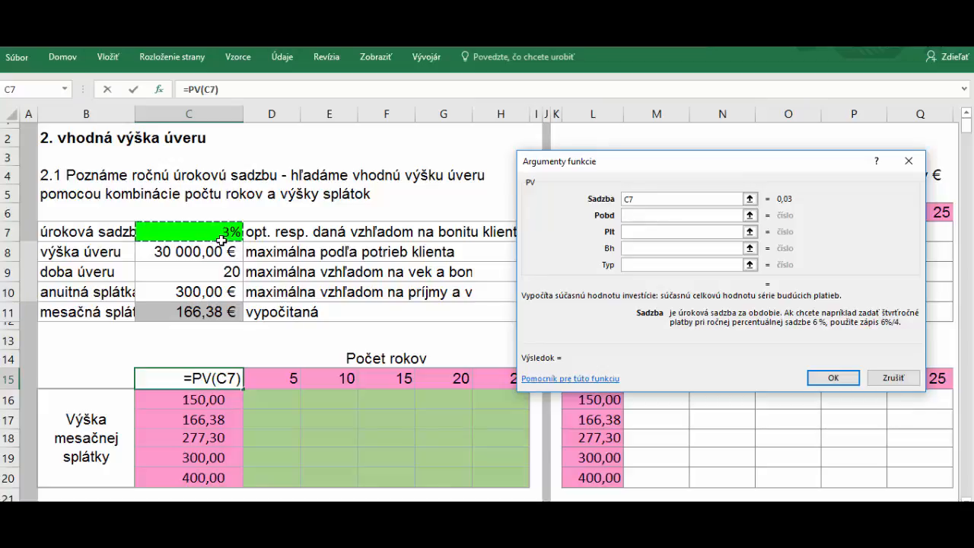
type("/12")
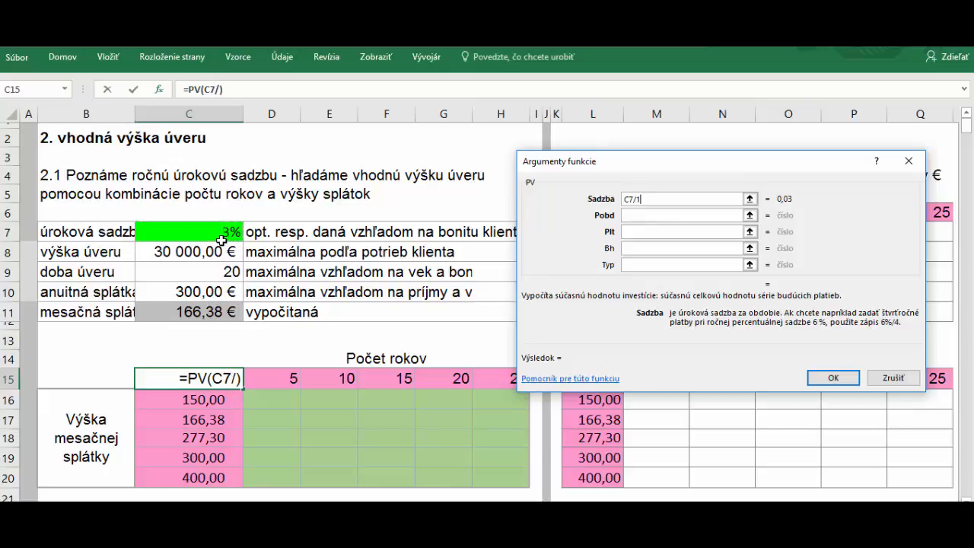
Complete the PV function in C15 with Pobd set to C9*12 and Plt set to C10*-1
left_click(651, 216)
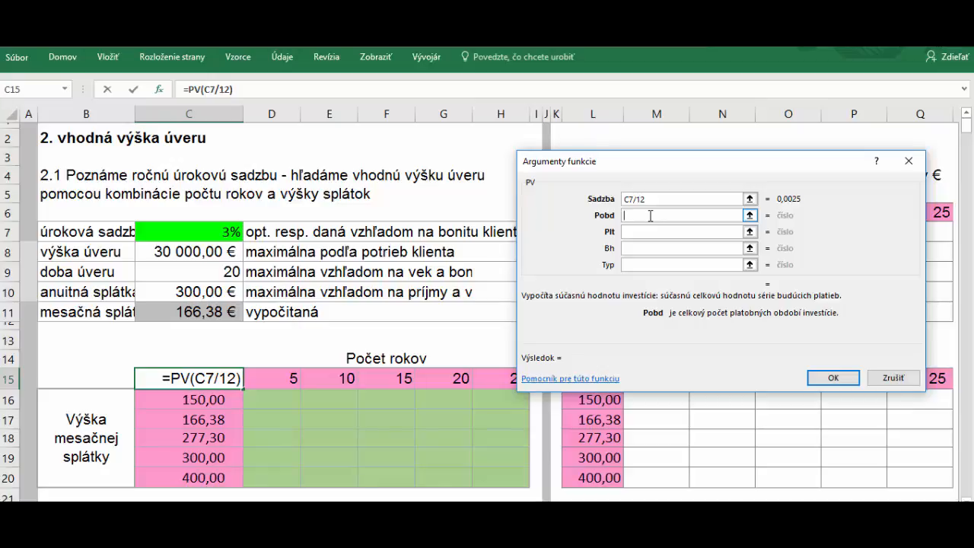
left_click(216, 273)
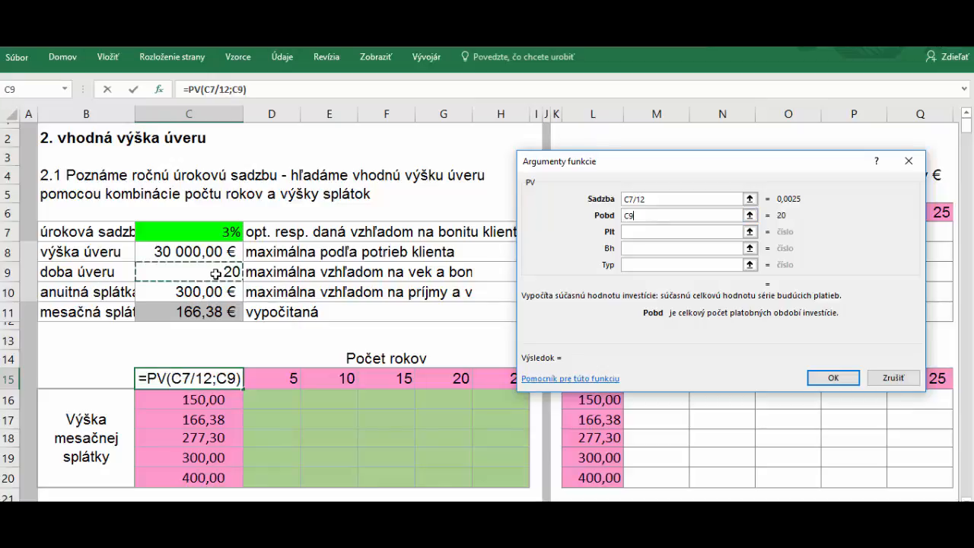
type("*12")
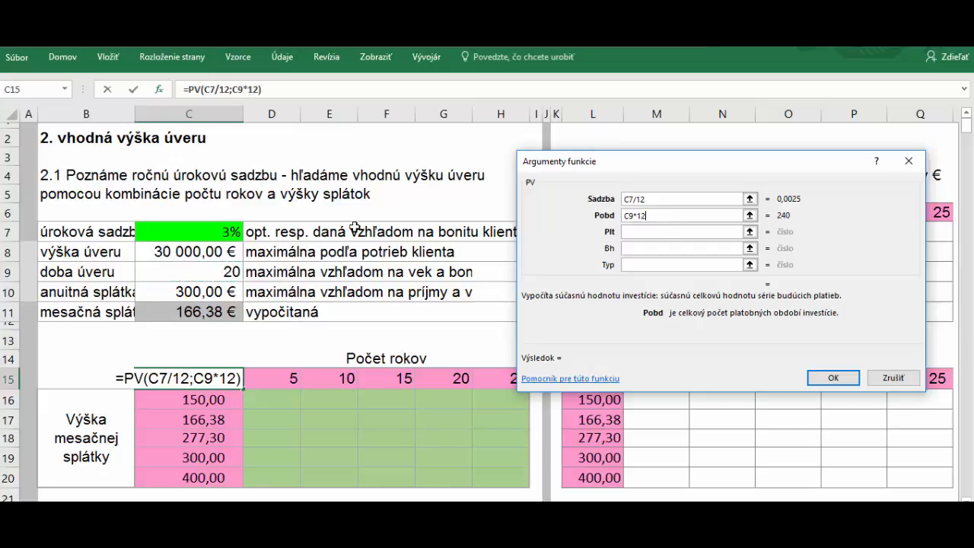
left_click(655, 233)
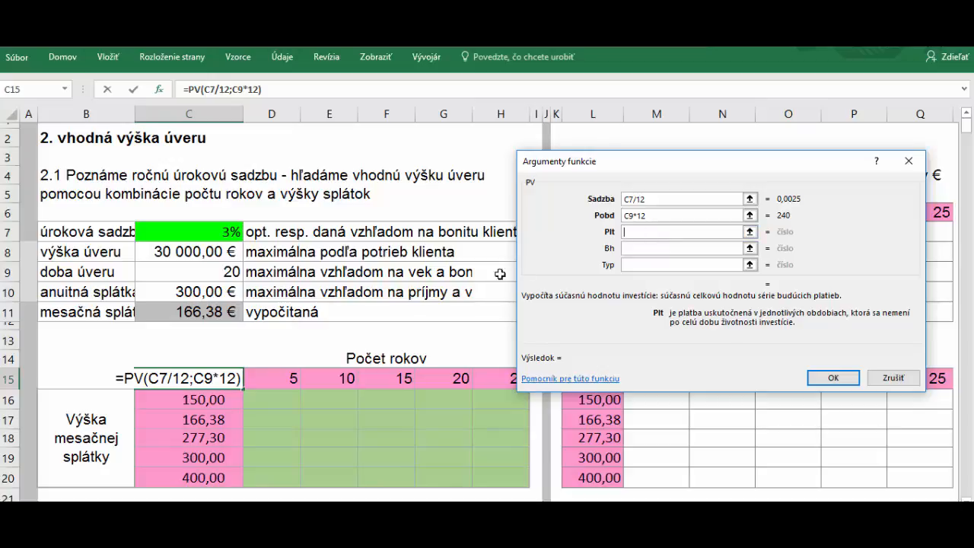
left_click(189, 292)
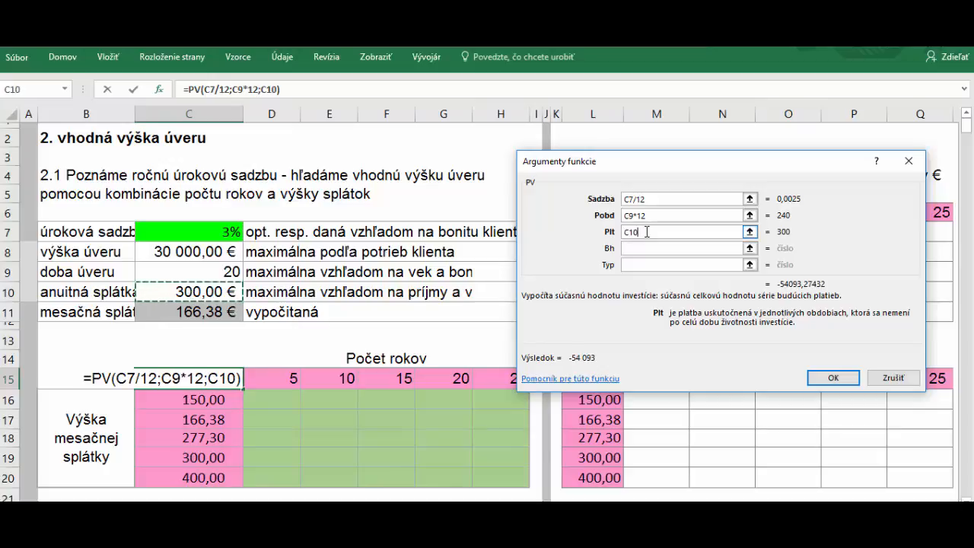
type("*")
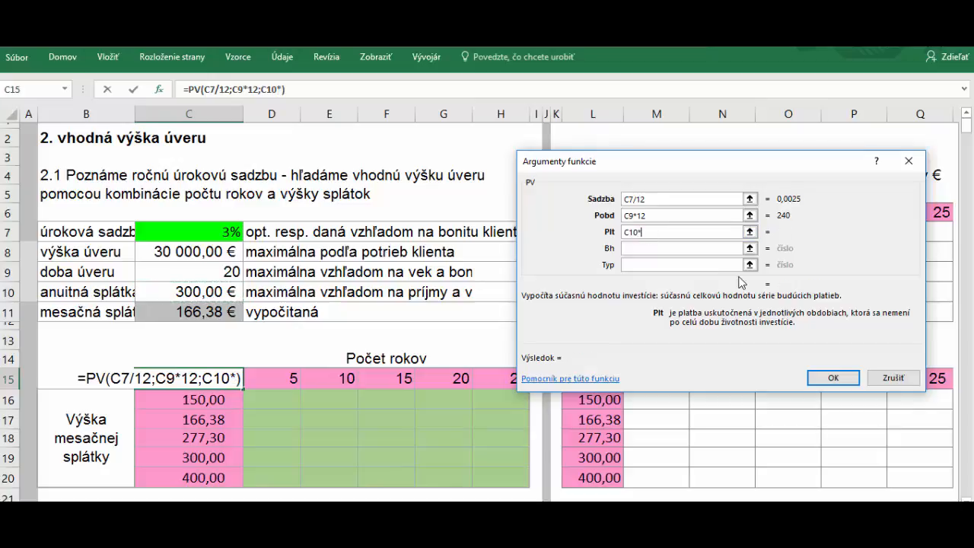
type("-1")
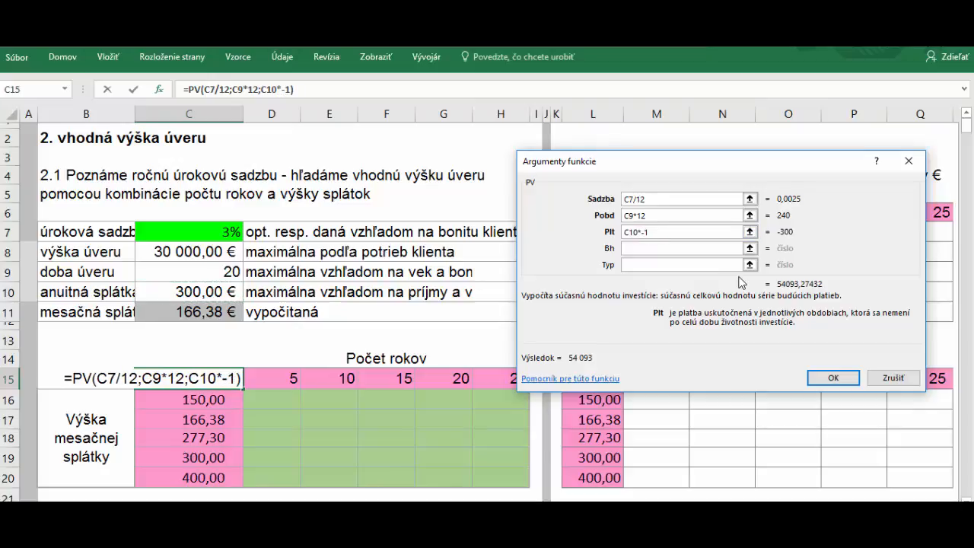
left_click(831, 378)
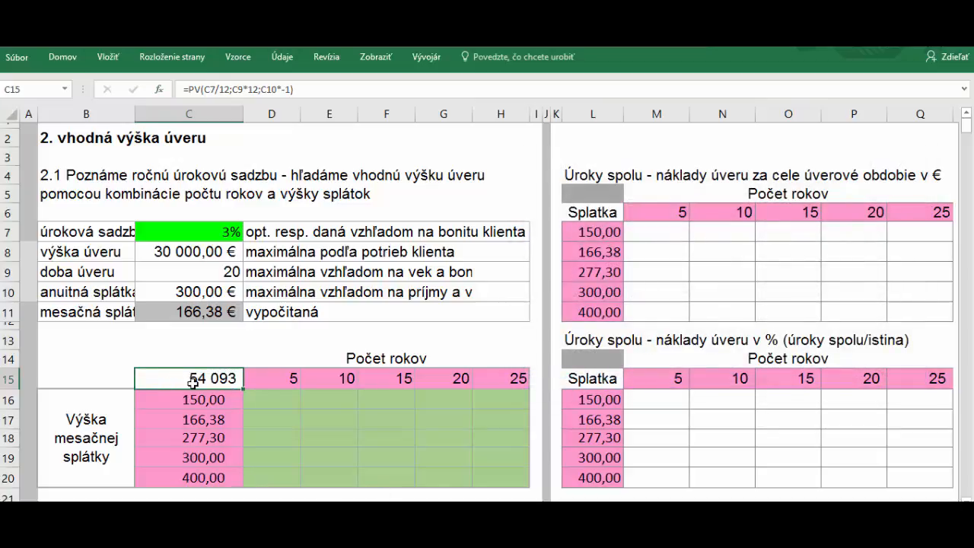
Review the formula's source cells C7, C9 and C10, and how row 16 of the grid combines years with the first instalment
left_click(224, 231)
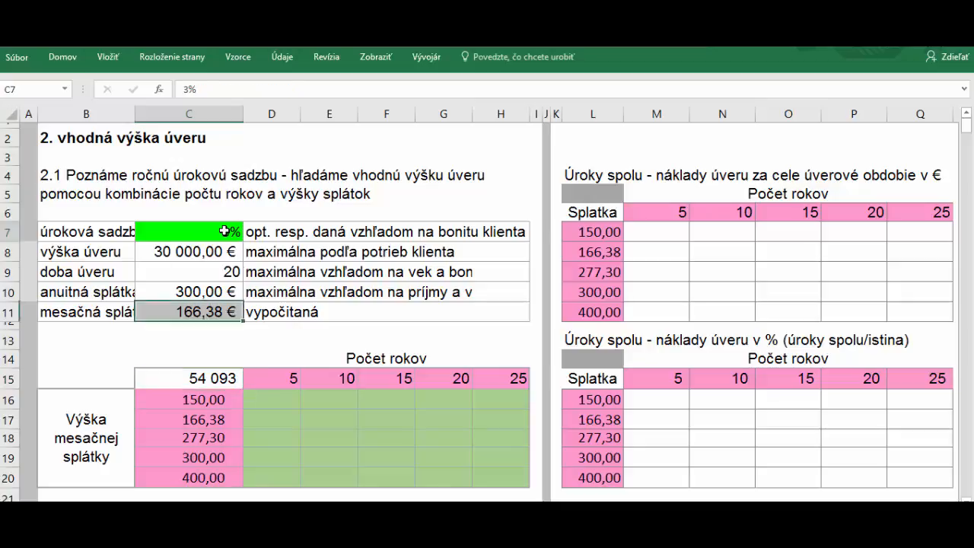
left_click(228, 272)
left_click(182, 292)
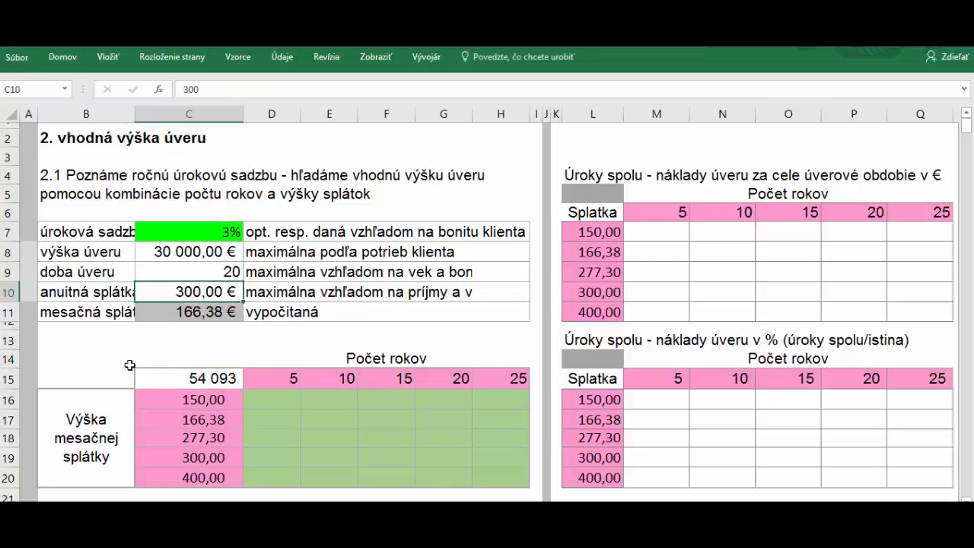
left_click(217, 379)
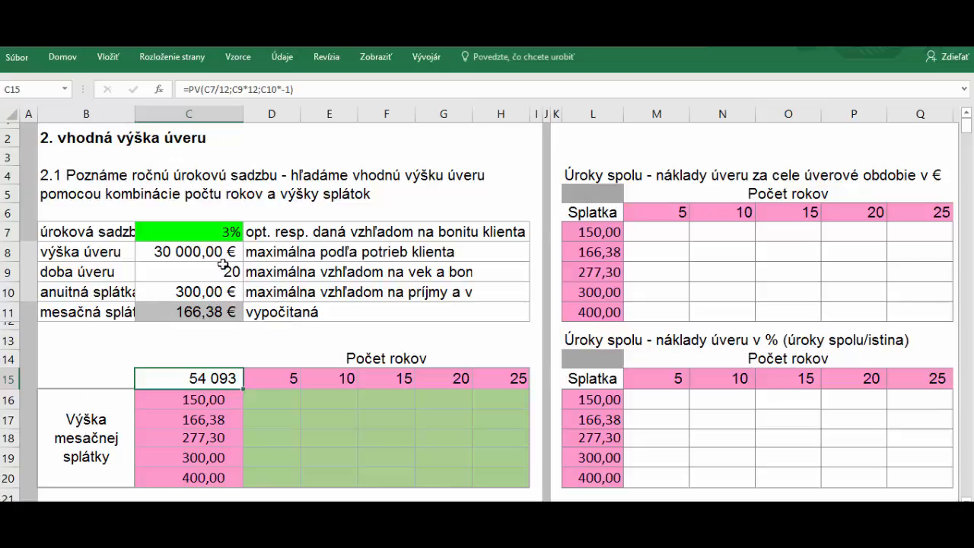
left_click(274, 394)
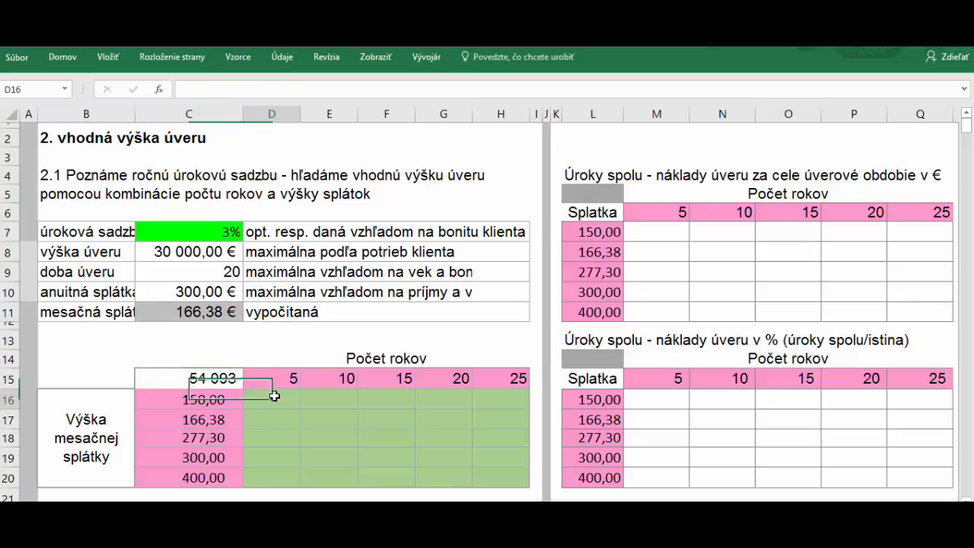
left_click(220, 378)
left_click(277, 396)
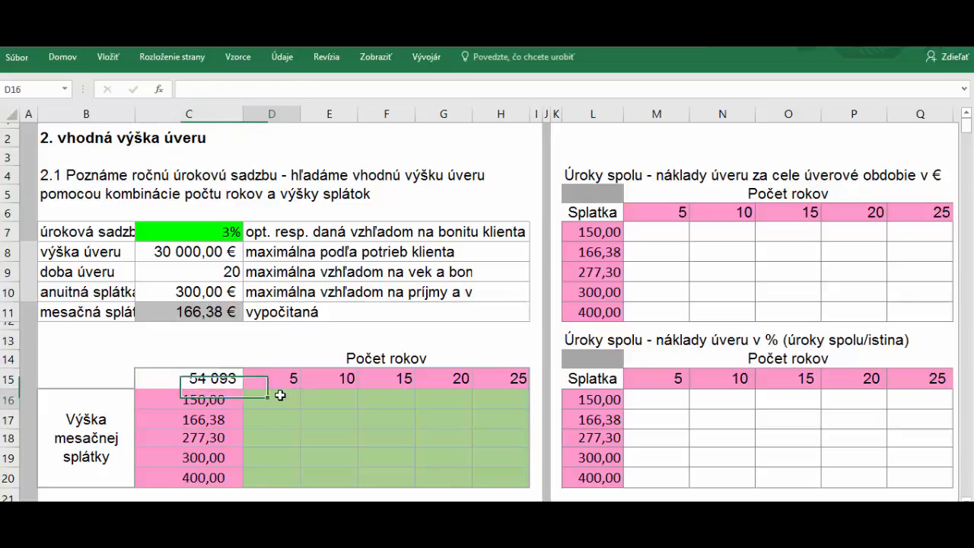
left_click(343, 404)
left_click(381, 401)
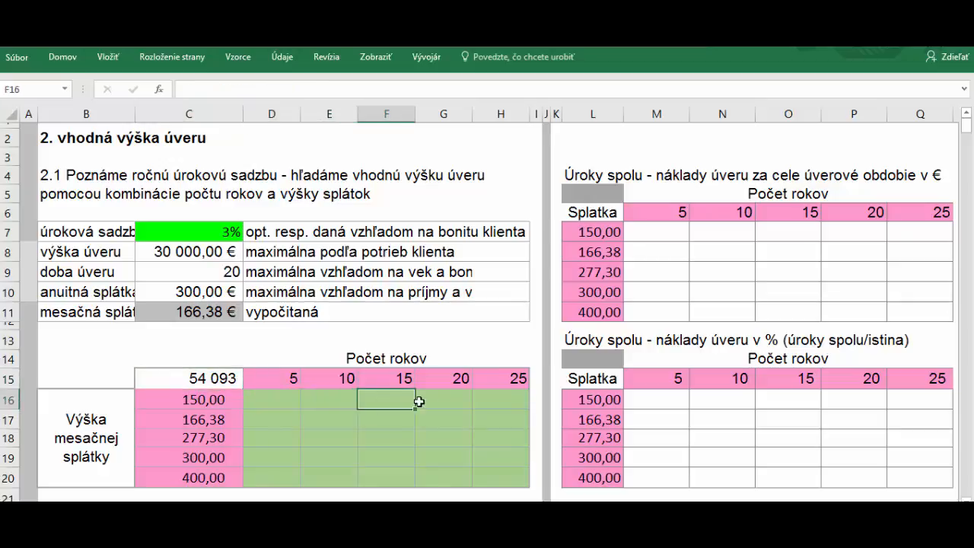
left_click(426, 401)
left_click(486, 404)
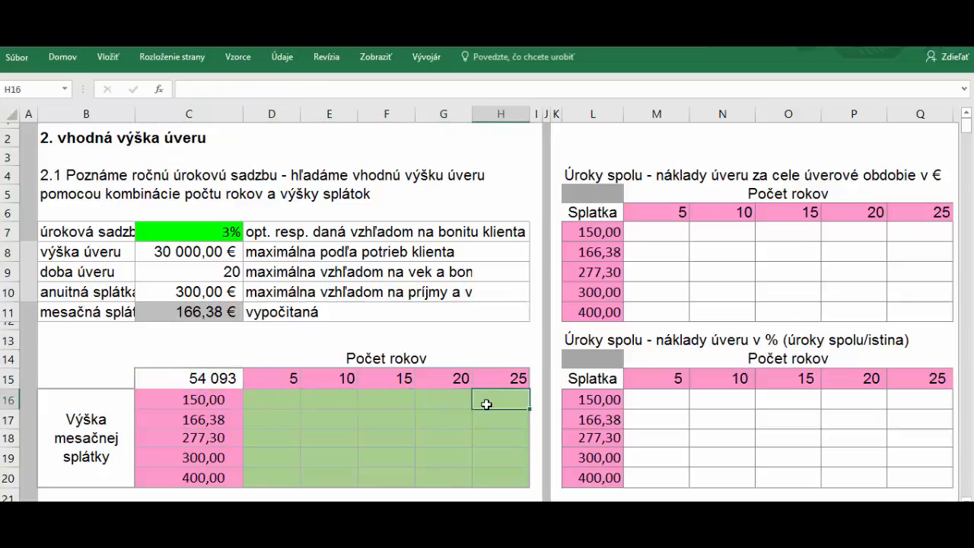
left_click(276, 396)
left_click(278, 376)
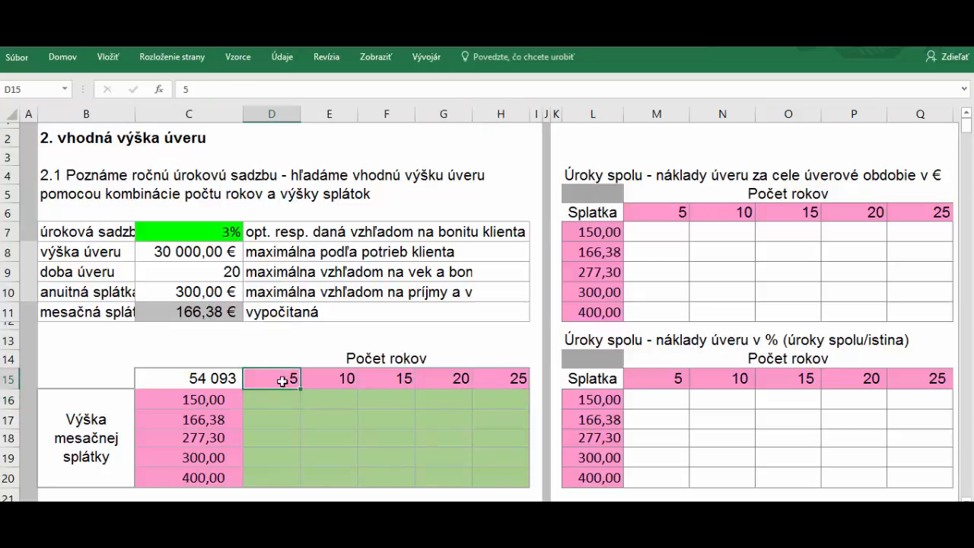
left_click(192, 400)
left_click(265, 396)
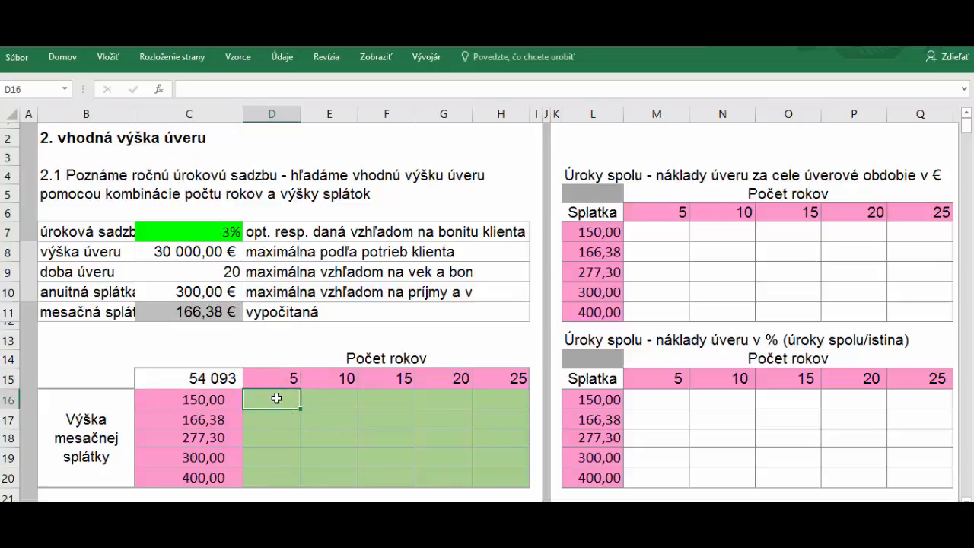
Create a two-way data table (Tabuľka údajov) on C15:H20 with row input cell C9 and column input cell C10
left_click_drag(276, 399, 342, 407)
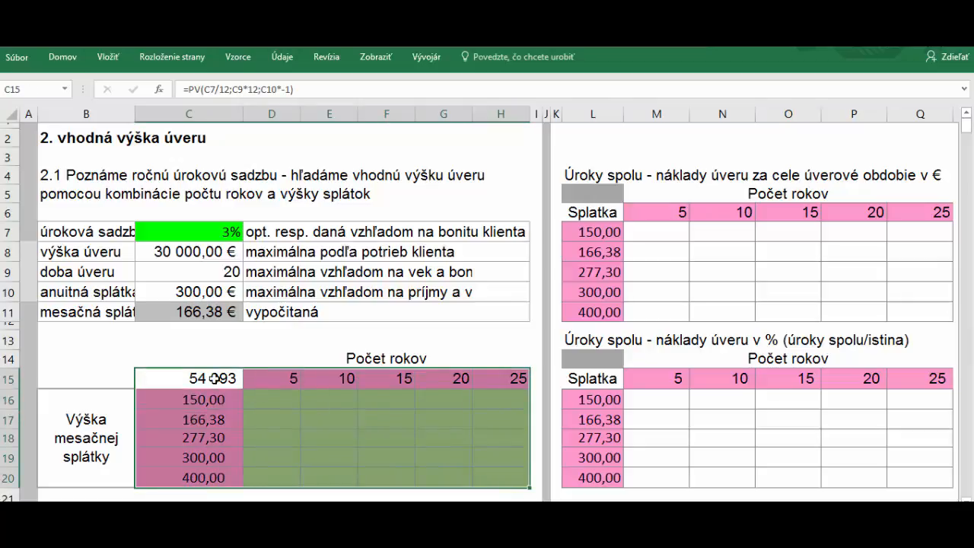
left_click_drag(210, 379, 500, 474)
left_click(284, 58)
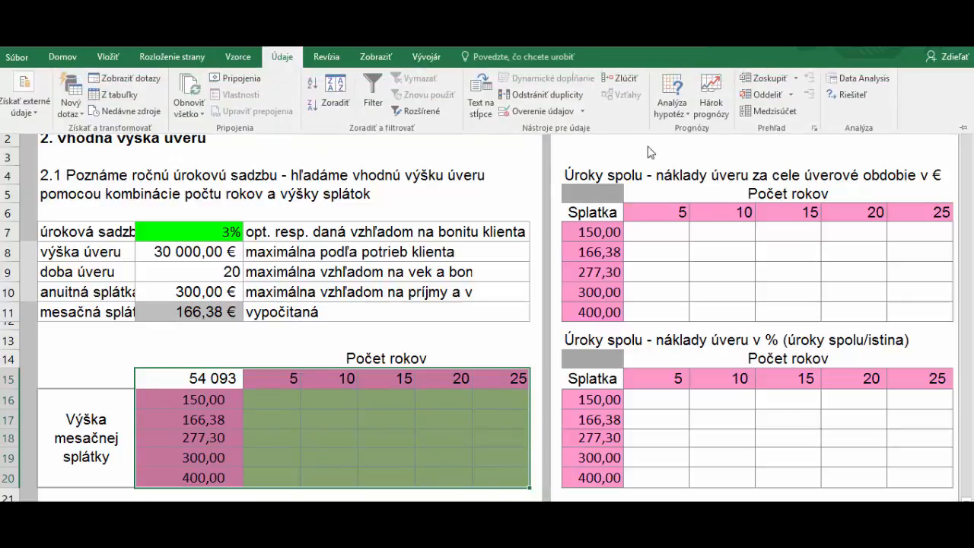
left_click(689, 114)
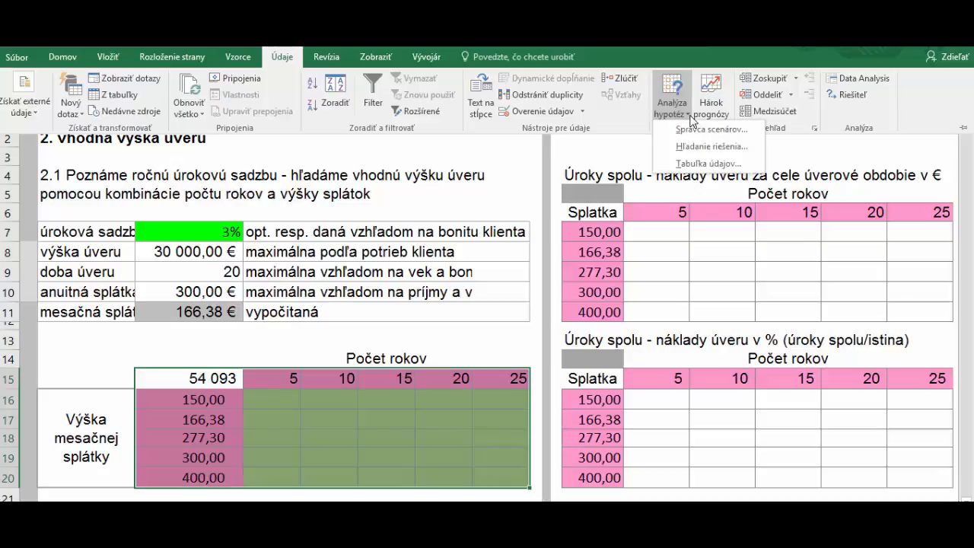
left_click(716, 165)
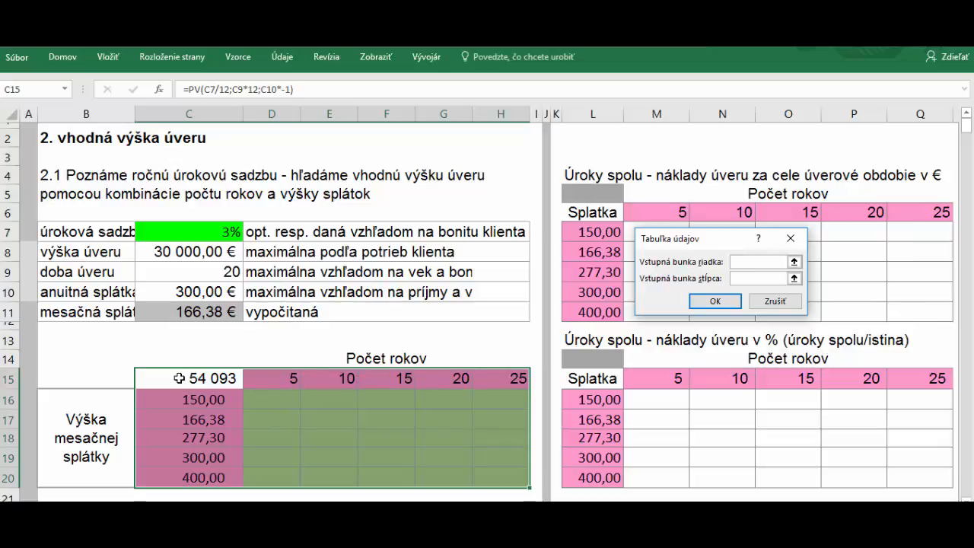
left_click(211, 272)
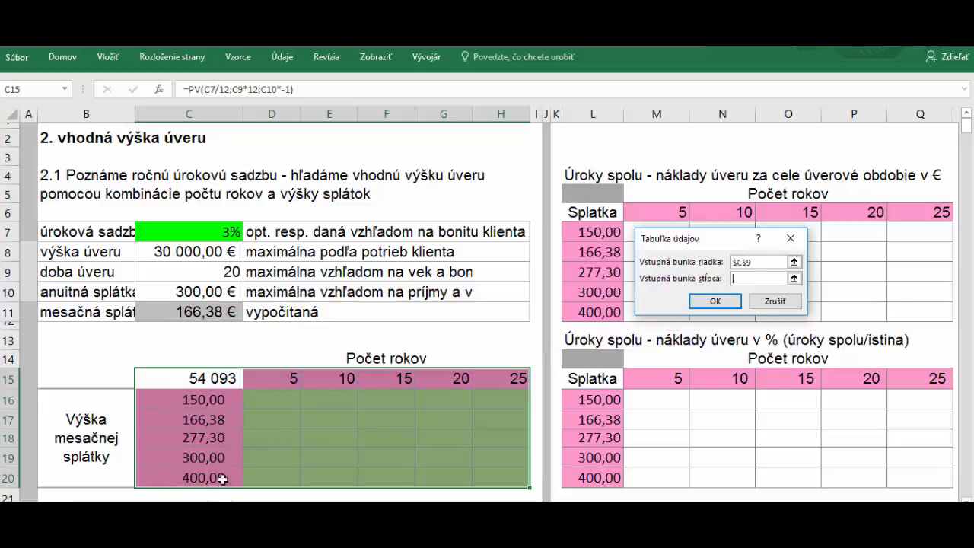
left_click(181, 293)
left_click(694, 299)
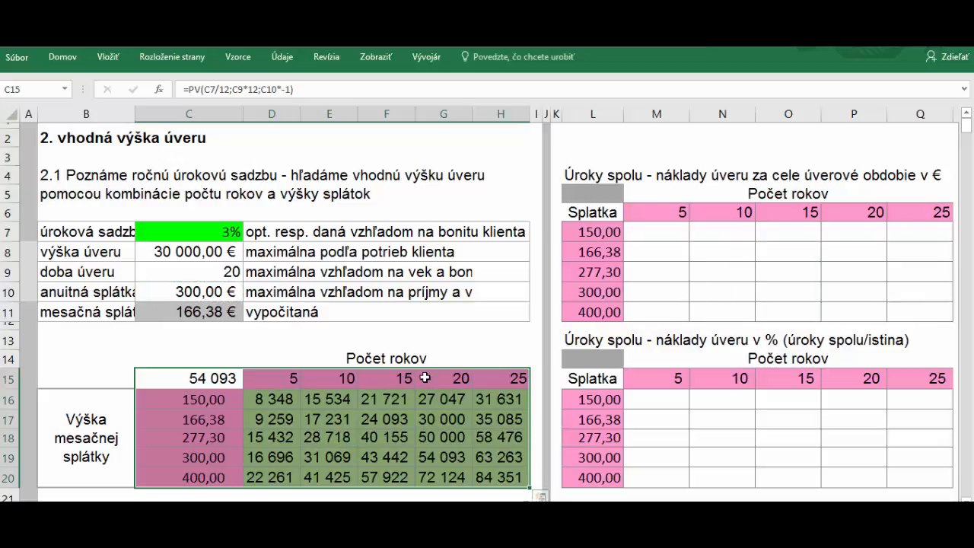
Examine the calculated loan amounts in D16:H20, comparing the 300,00 instalment over 20 years in G19 with the PV formula in C15
left_click(276, 397)
left_click(508, 424)
left_click(453, 456)
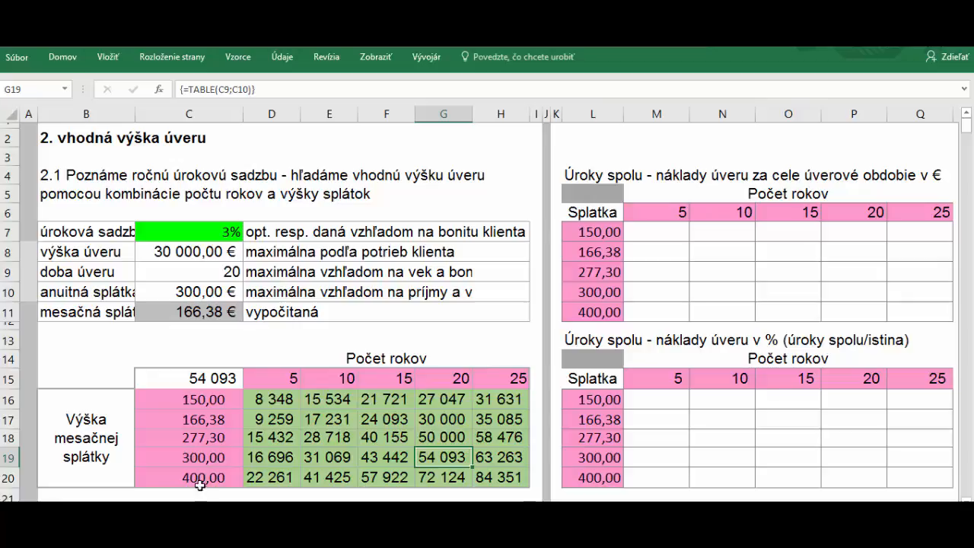
left_click_drag(207, 463, 271, 459)
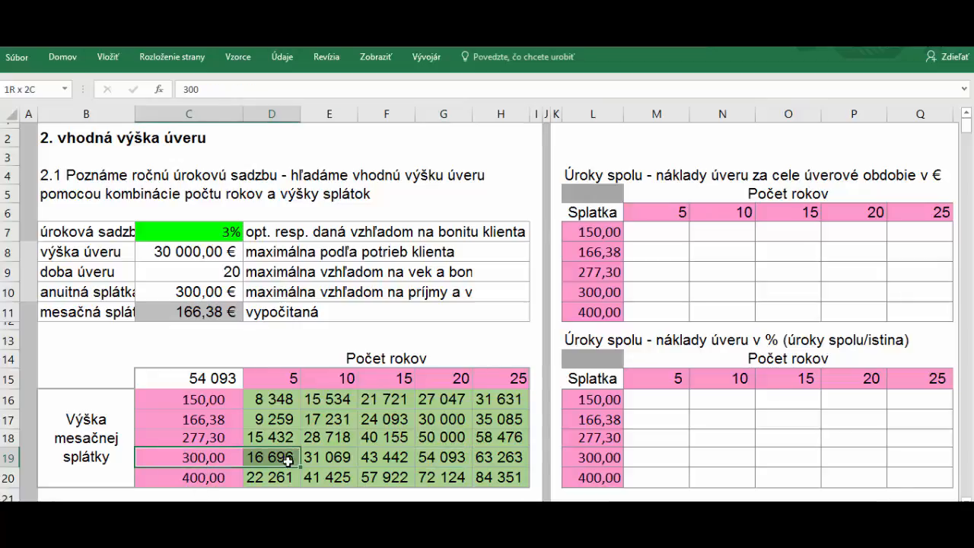
left_click(191, 458)
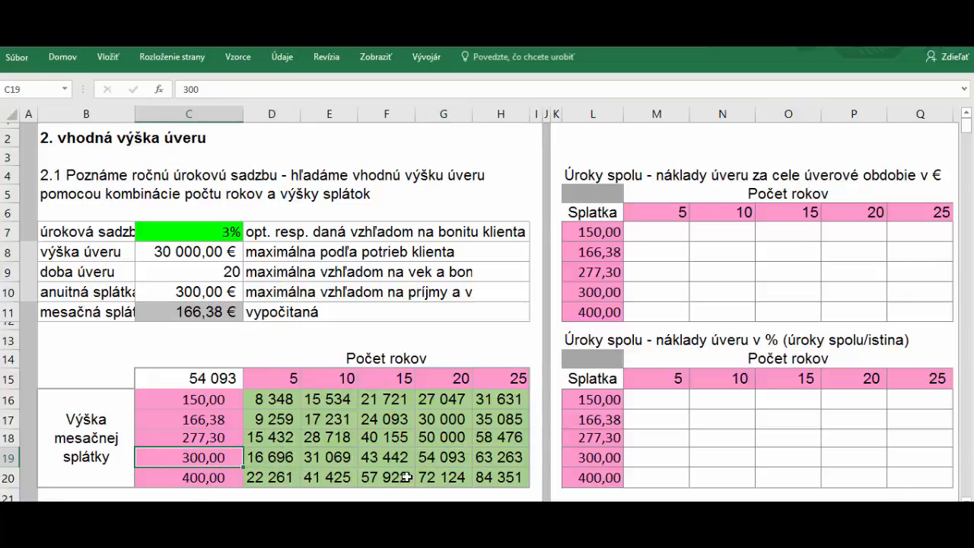
left_click(442, 454)
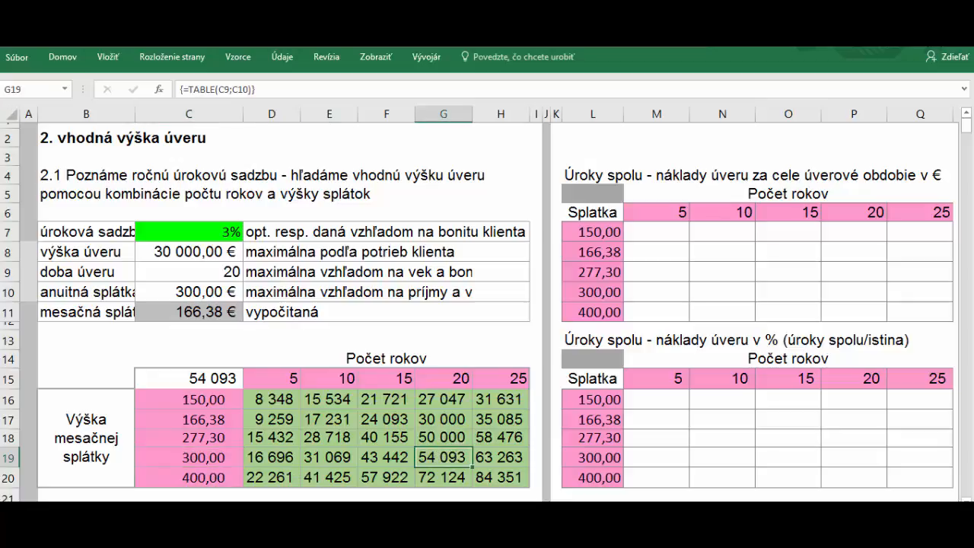
left_click(202, 378)
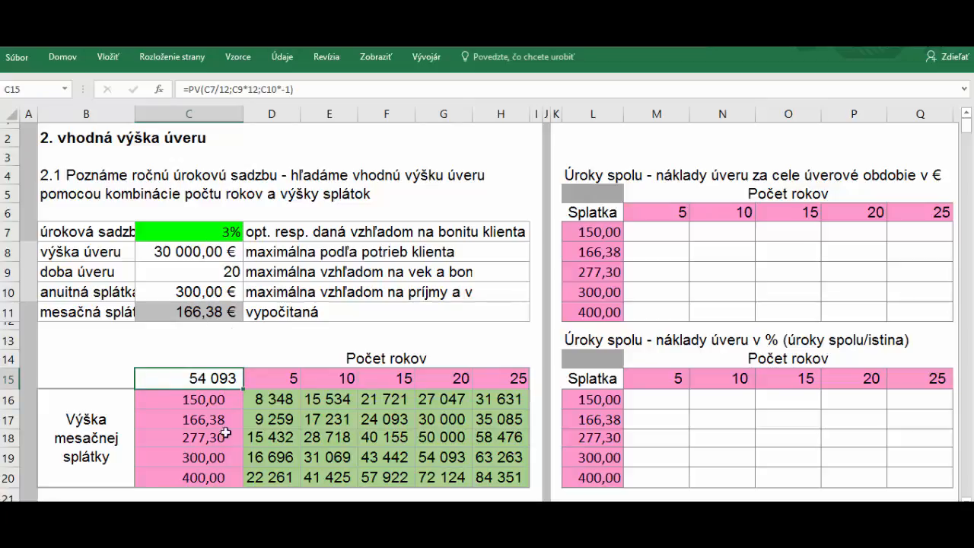
left_click_drag(500, 477, 270, 398)
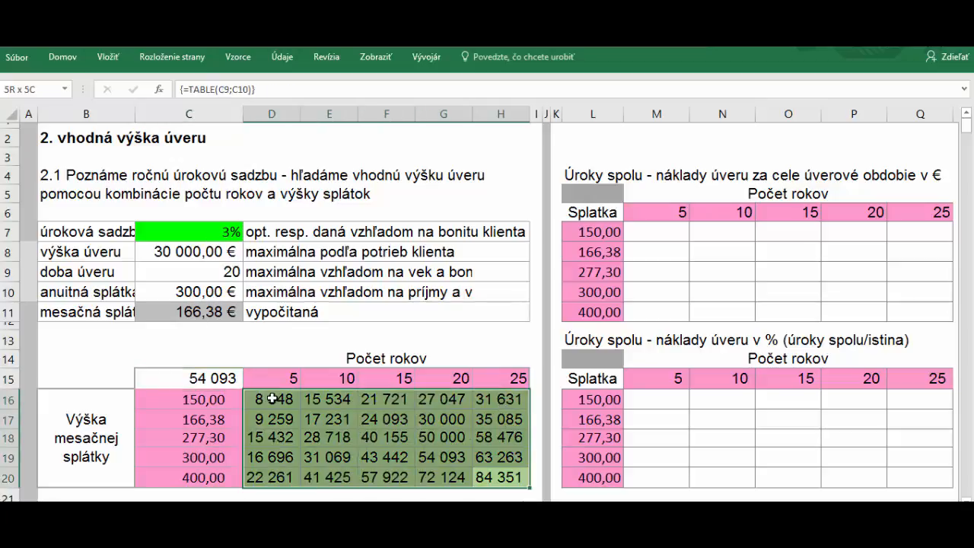
left_click(275, 401)
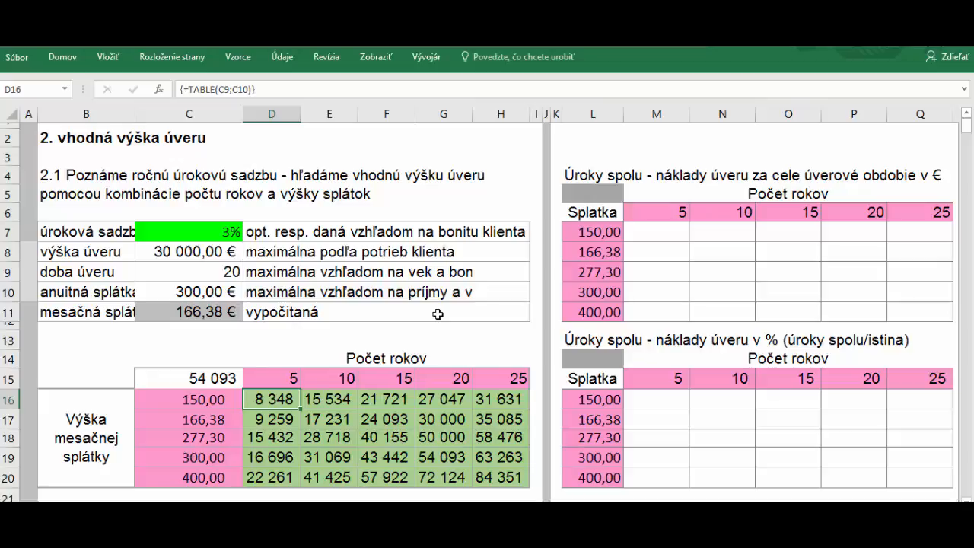
Enter 1 in L5 to display the total interest costs in € in the grid M7:Q11
left_click(576, 194)
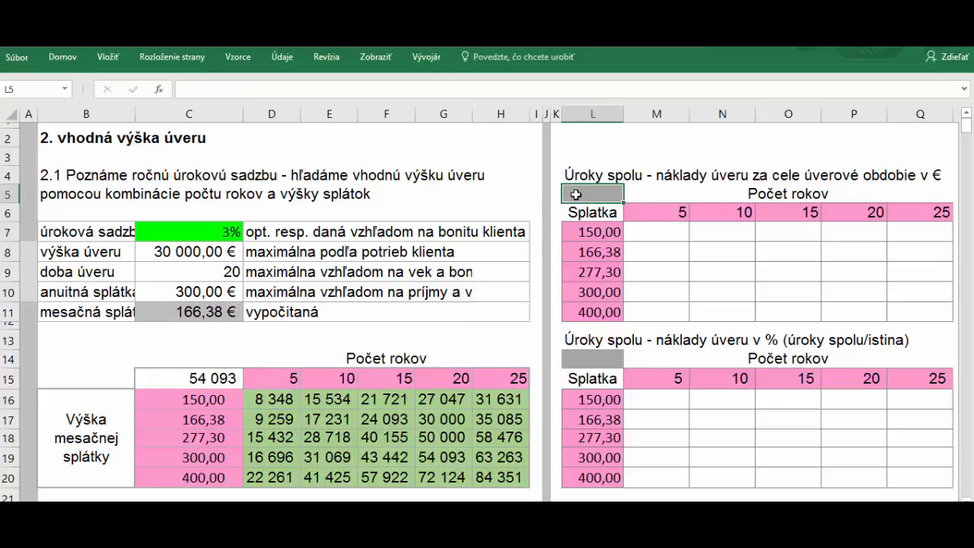
type("1")
key("Return")
key("Down")
key("Down")
key("Down")
key("Down")
key("Down")
key("Down")
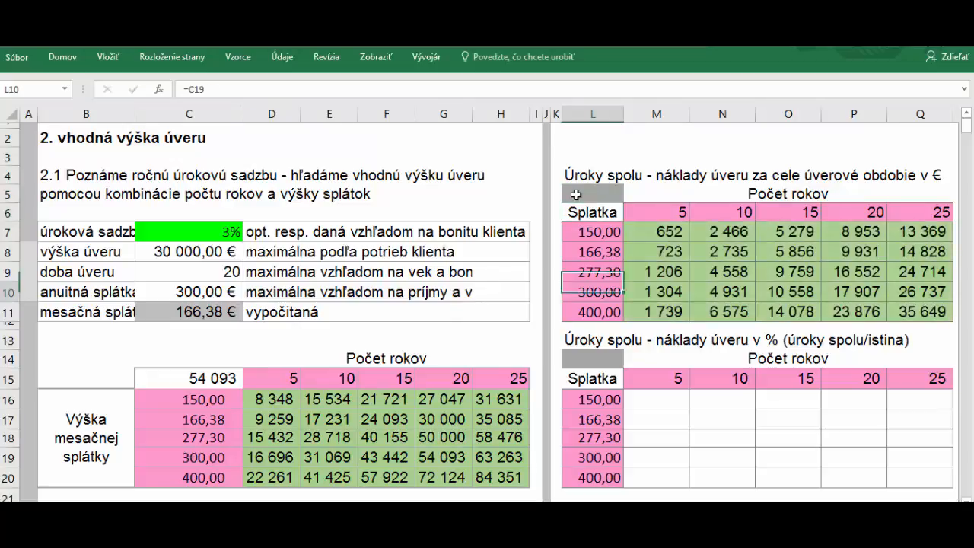
left_click(674, 232)
Enter 1 in L14, the control cell of the percentage interest cost table
left_click(601, 360)
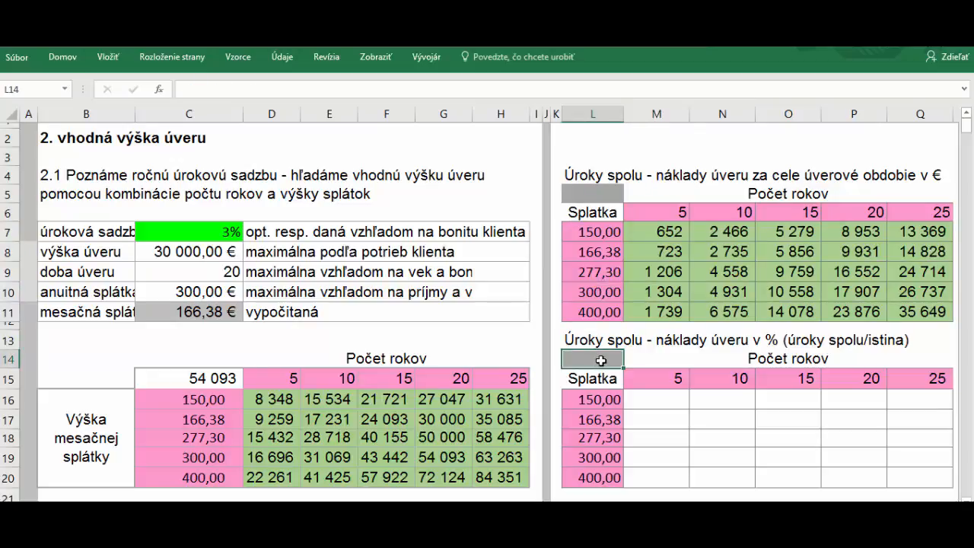
type("1")
key("Return")
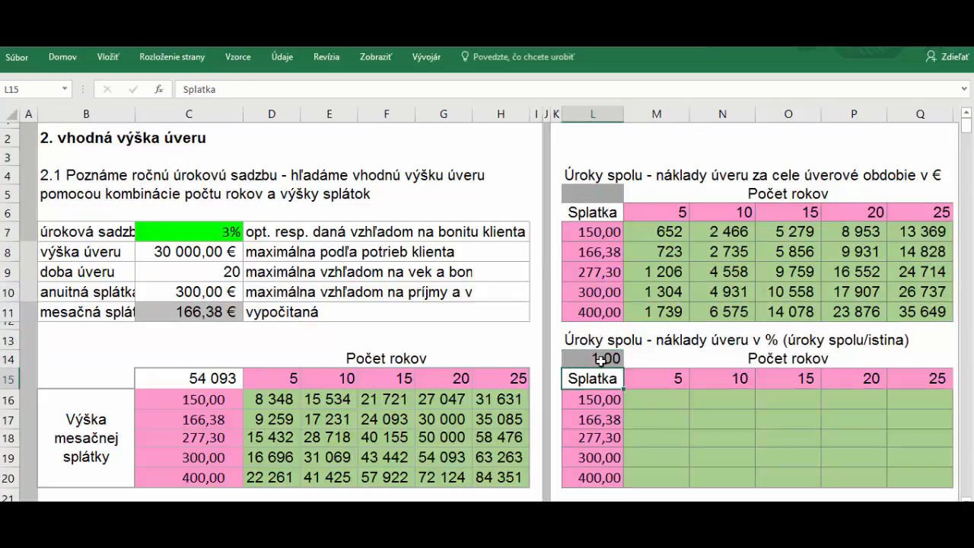
Calculate interest as a share of the principal with =M7/D16 in M16, and fill the formula through M16:Q20
left_click(667, 401)
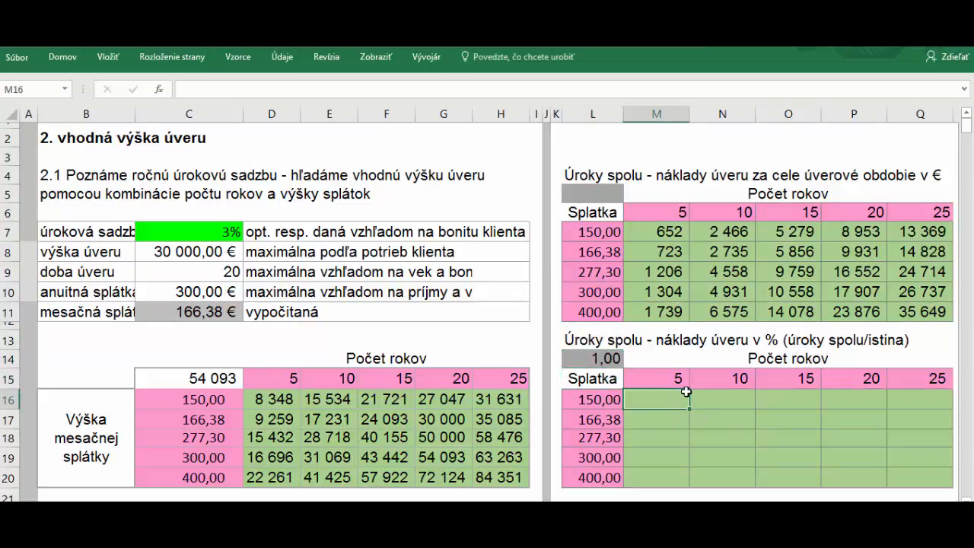
type("=")
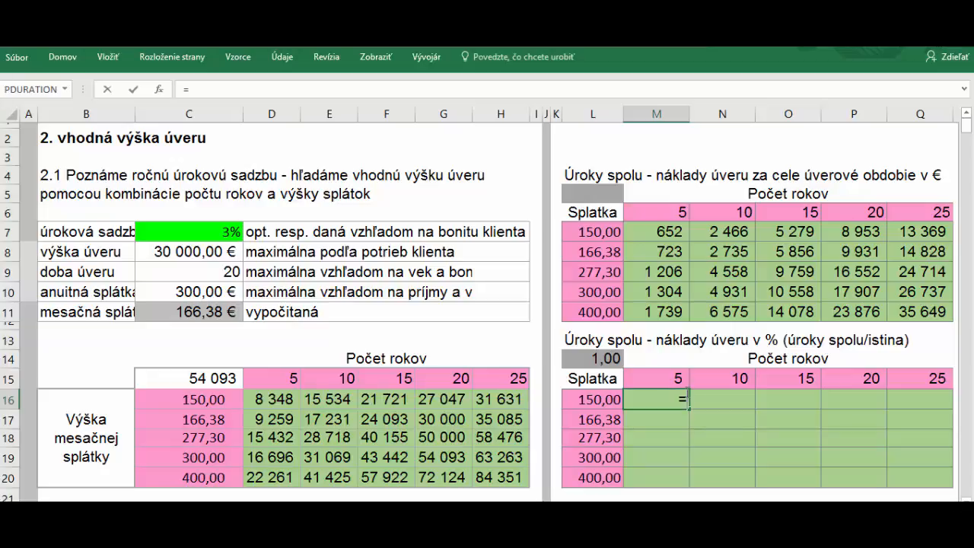
left_click(670, 230)
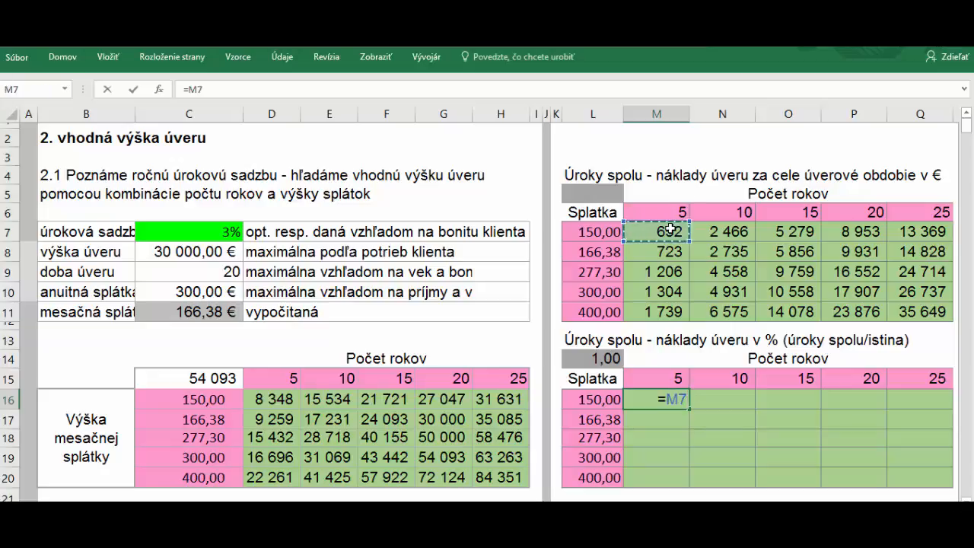
type("/")
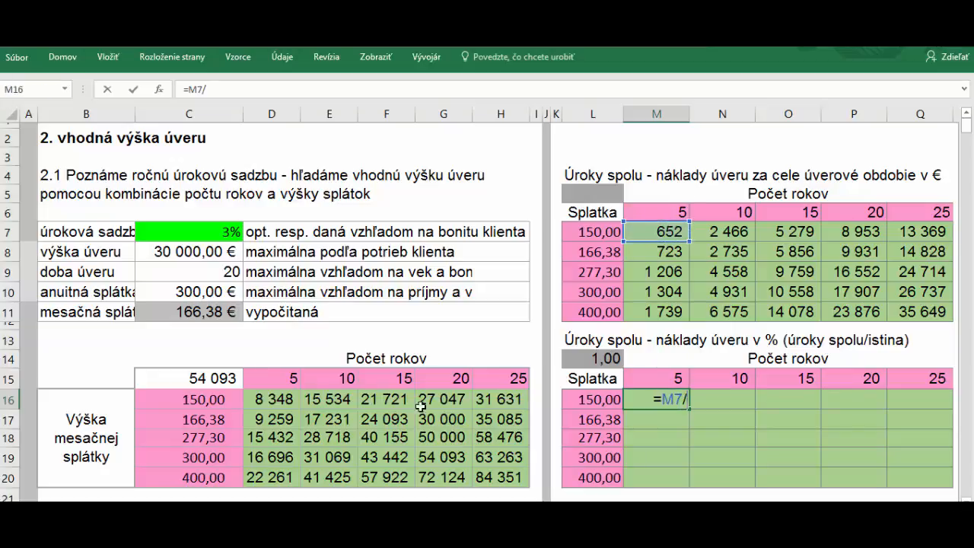
left_click(261, 399)
key("ctrl+Return")
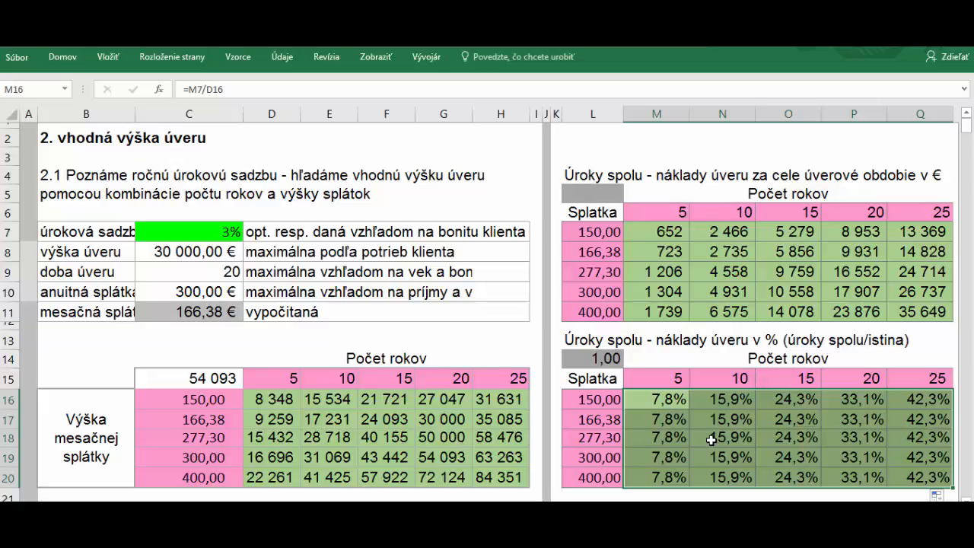
Enter 1 in A8 and A10 to highlight combinations exceeding the maximum loan amount and the maximum instalment
left_click(32, 253)
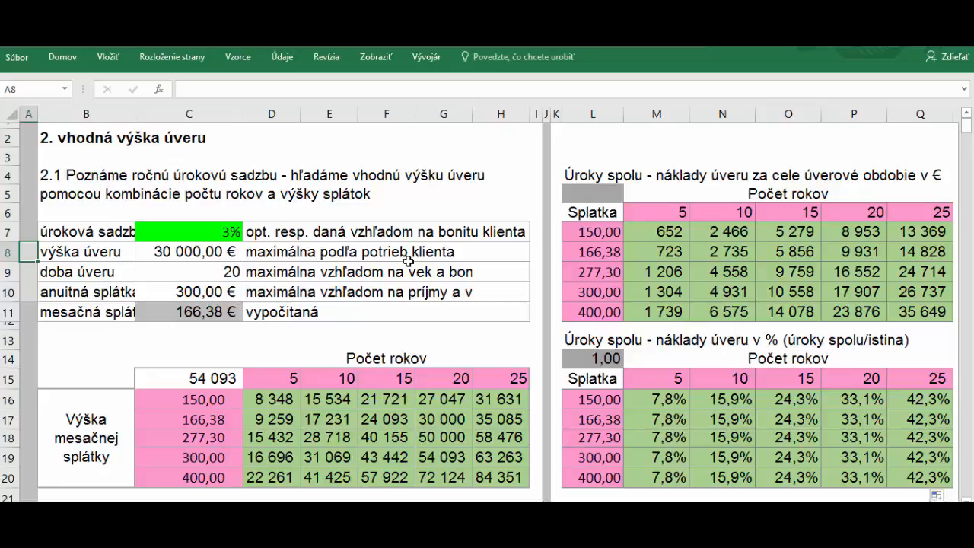
type("1")
key("Return")
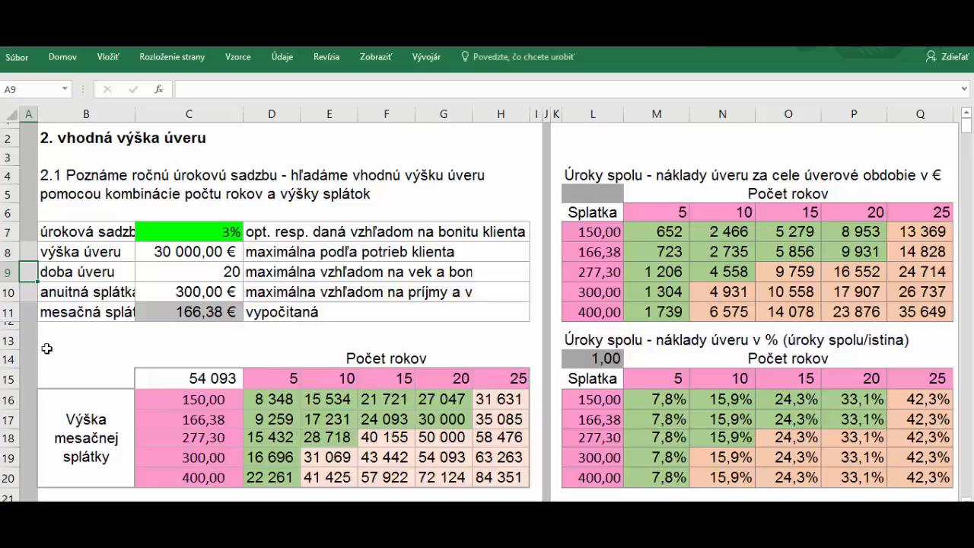
key("Down")
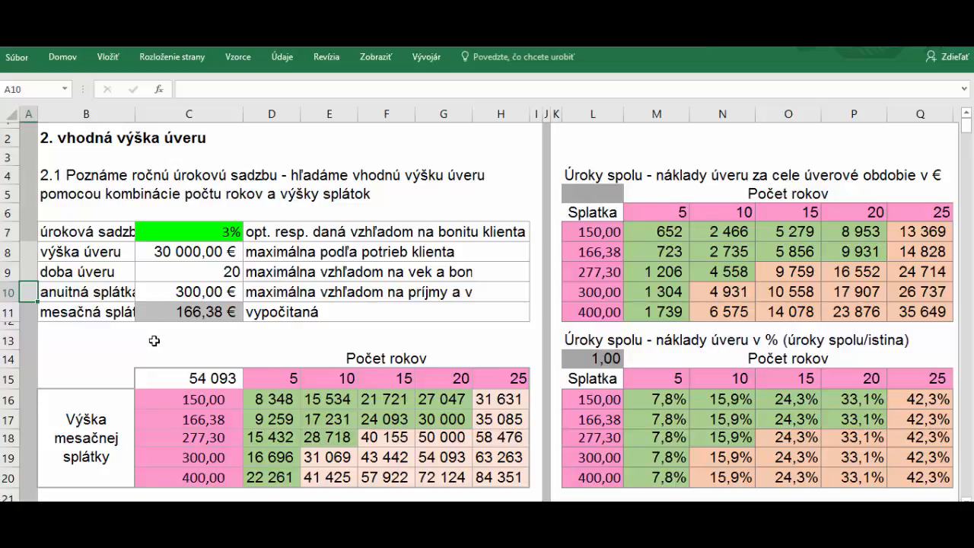
type("1")
key("Return")
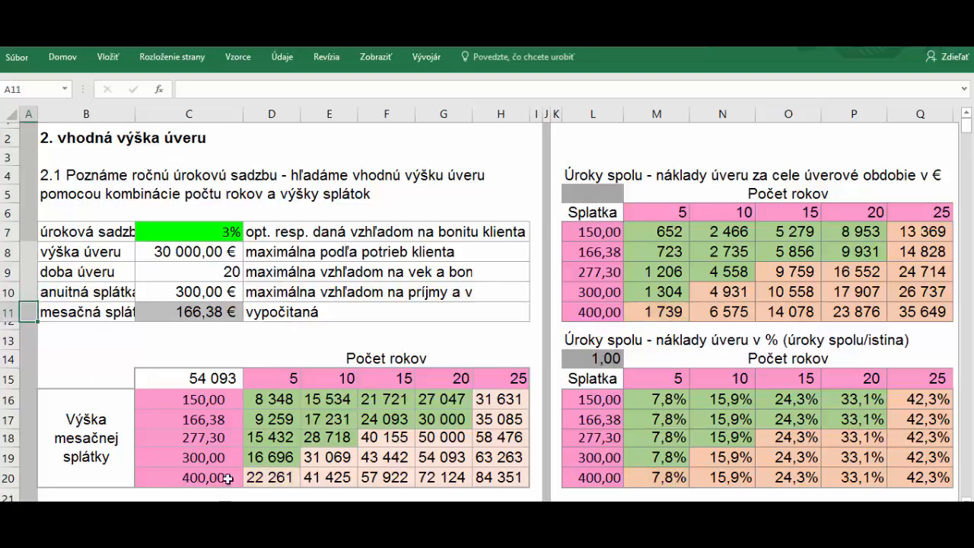
Examine the over-limit 400,00 instalment row and the amounts within the limits in the 20-year column
left_click_drag(267, 478, 451, 477)
left_click(324, 460)
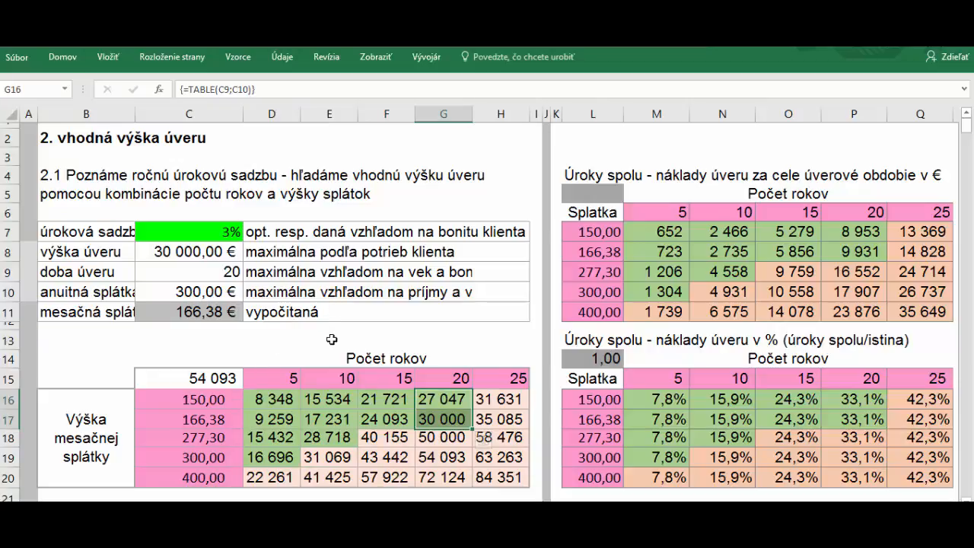
left_click(69, 354)
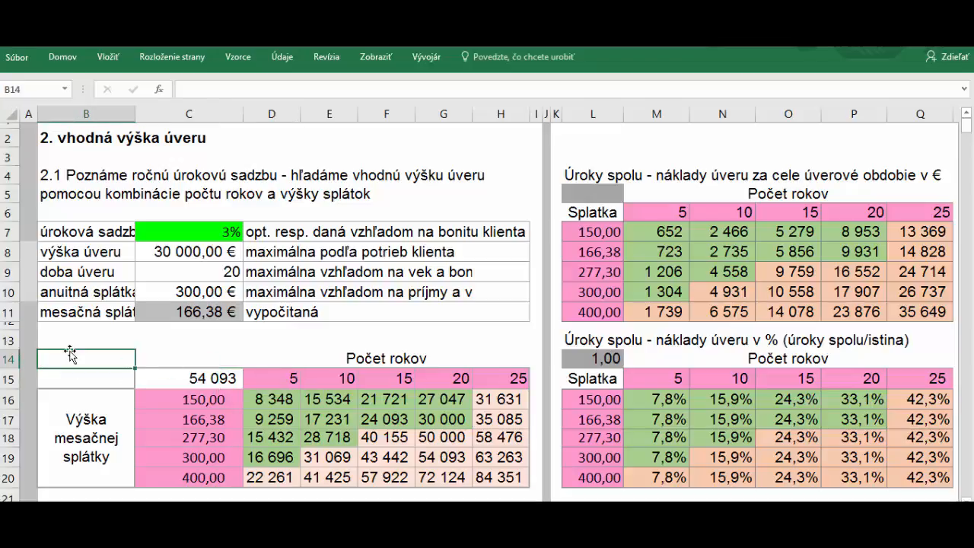
Review section 2.1's input values in C7:C10 and the loan table's year and instalment headings
scroll(69, 353, "down", 4)
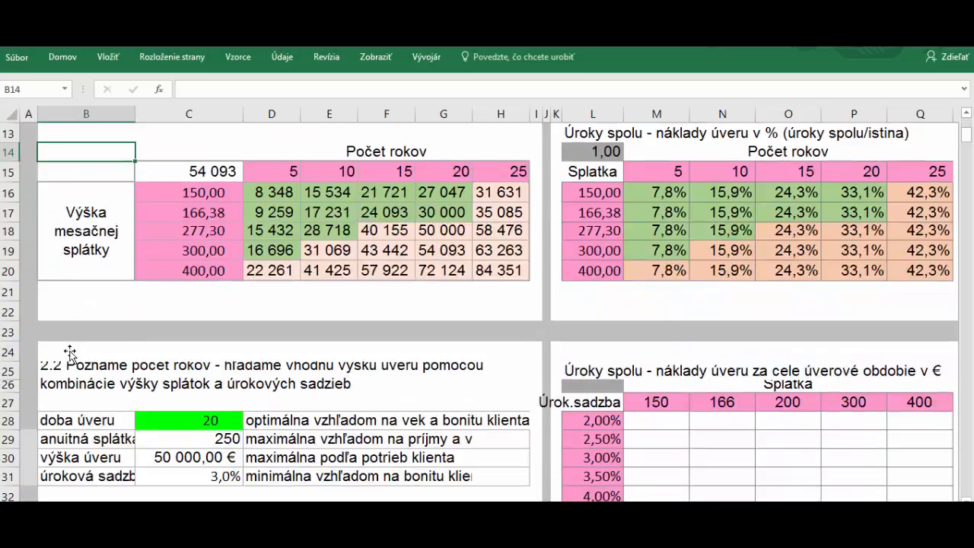
scroll(70, 353, "up", 3)
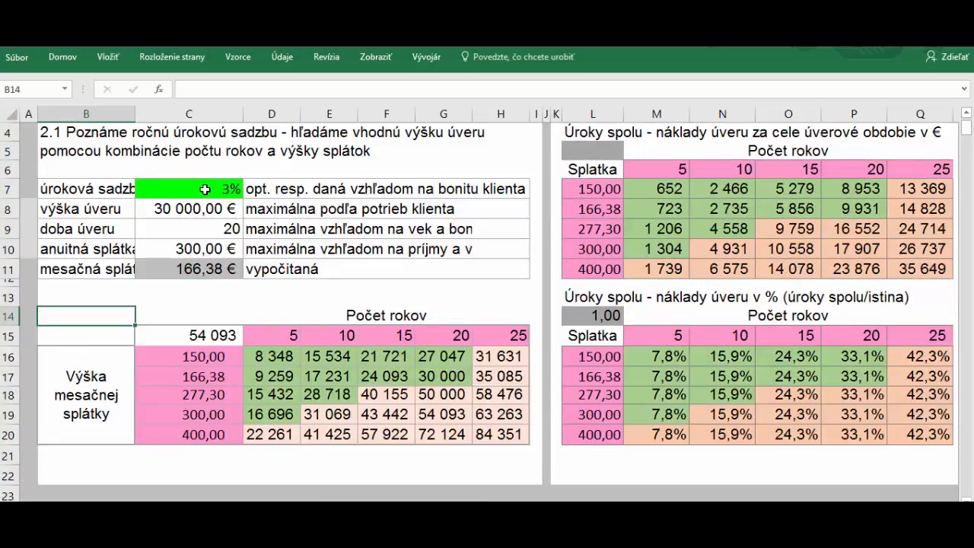
left_click_drag(205, 190, 207, 243)
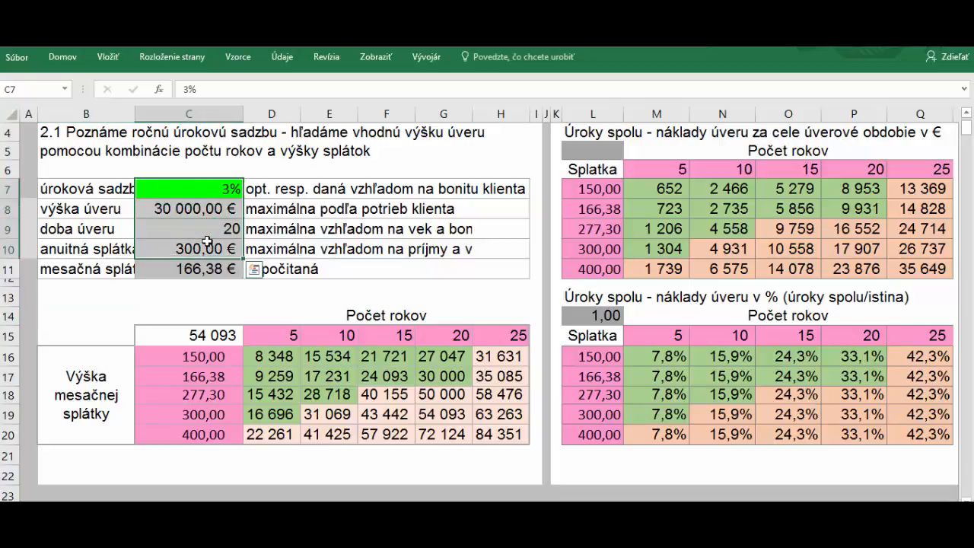
left_click(198, 251)
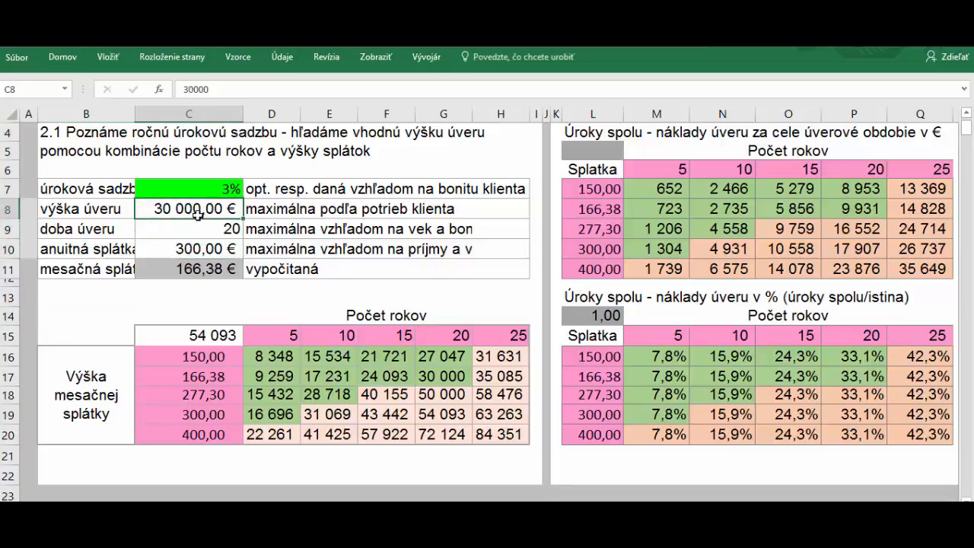
left_click(291, 337)
left_click(393, 341)
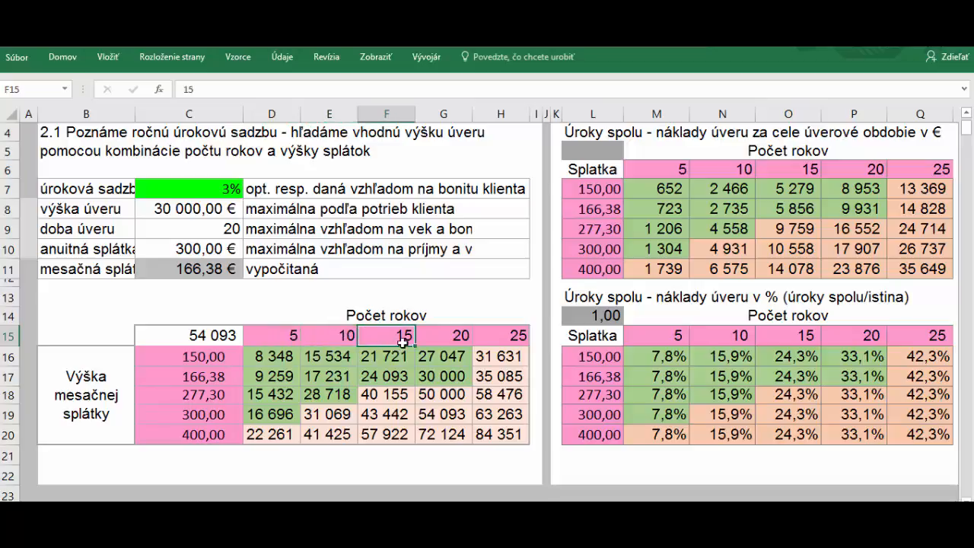
left_click(453, 340)
left_click(490, 336)
left_click(205, 362)
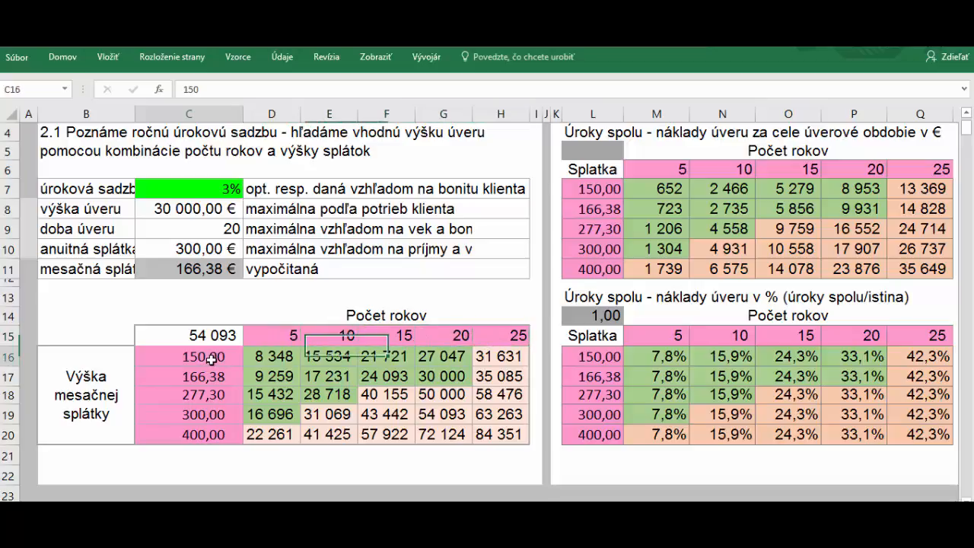
left_click(206, 378)
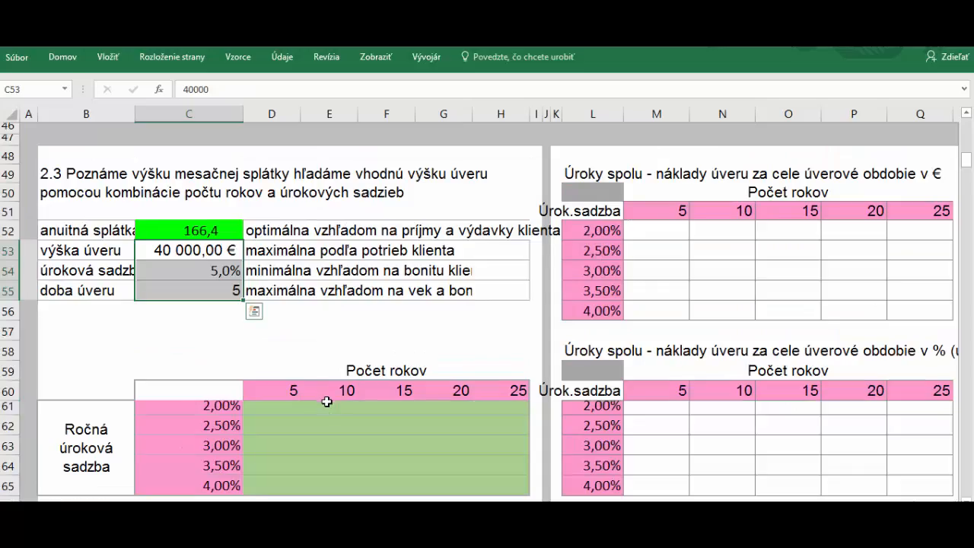
Switch from section 2.1 to the worksheet containing section 3.1, which combines loan amounts and instalments
scroll(326, 401, "up", 6)
scroll(327, 401, "up", 10)
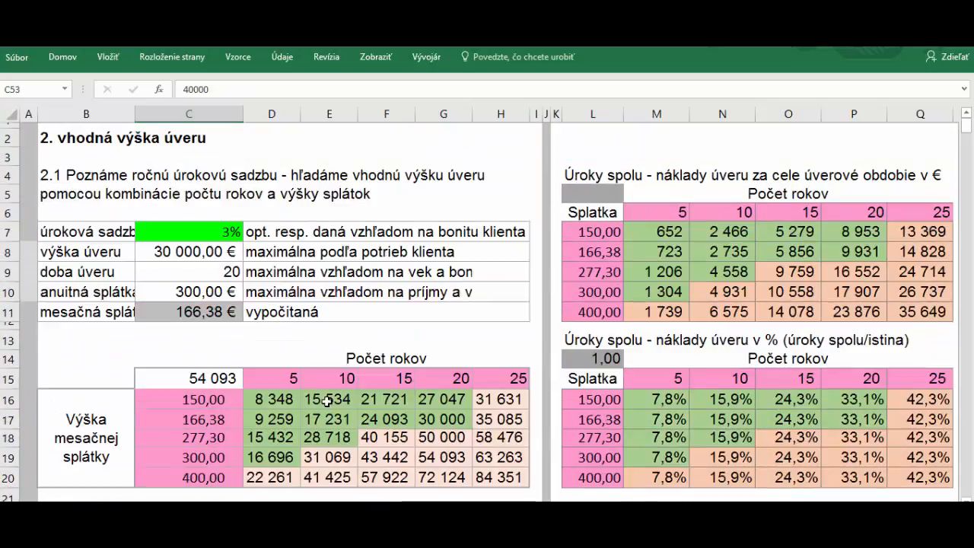
left_click(196, 376)
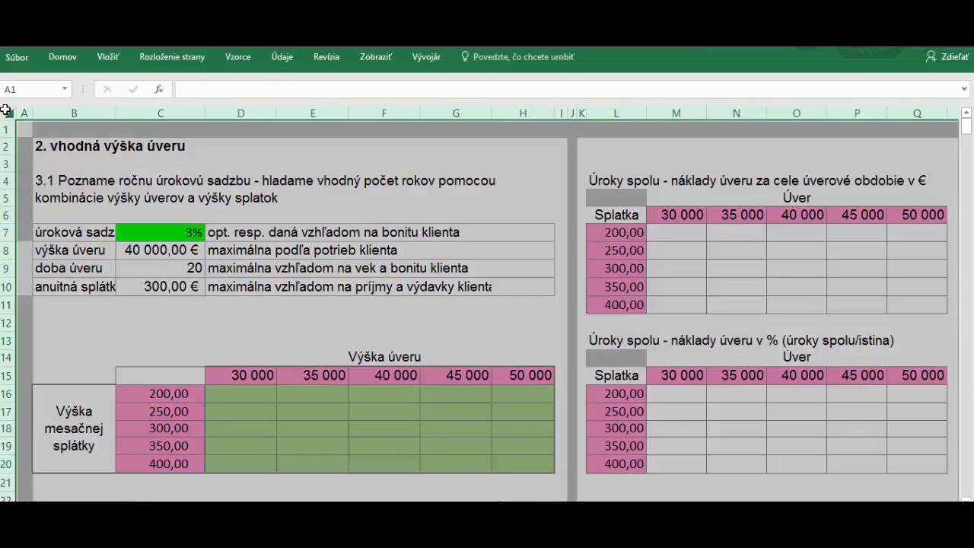
left_click(67, 58)
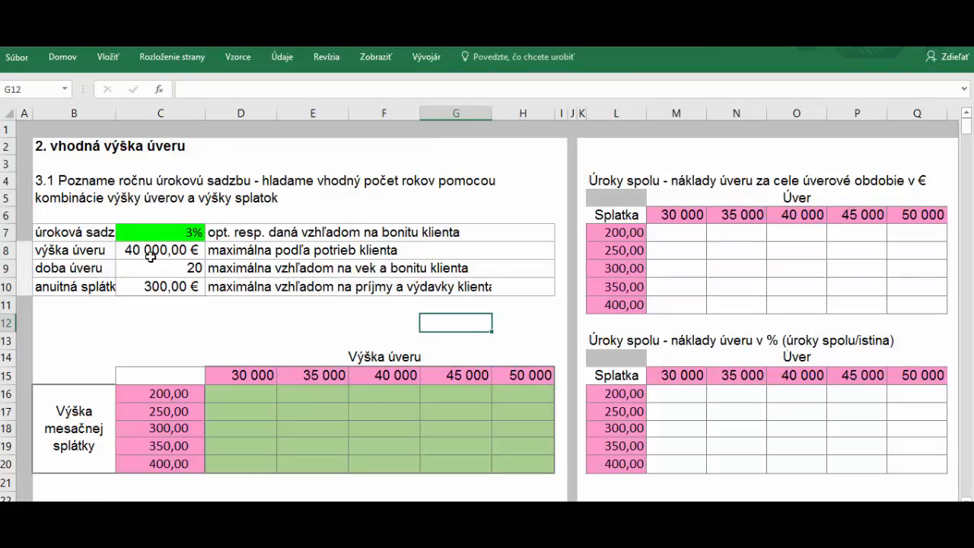
Review the loan amounts in D15:H15, the monthly instalments in C16:C20 and the interest rate in C7
left_click(384, 376)
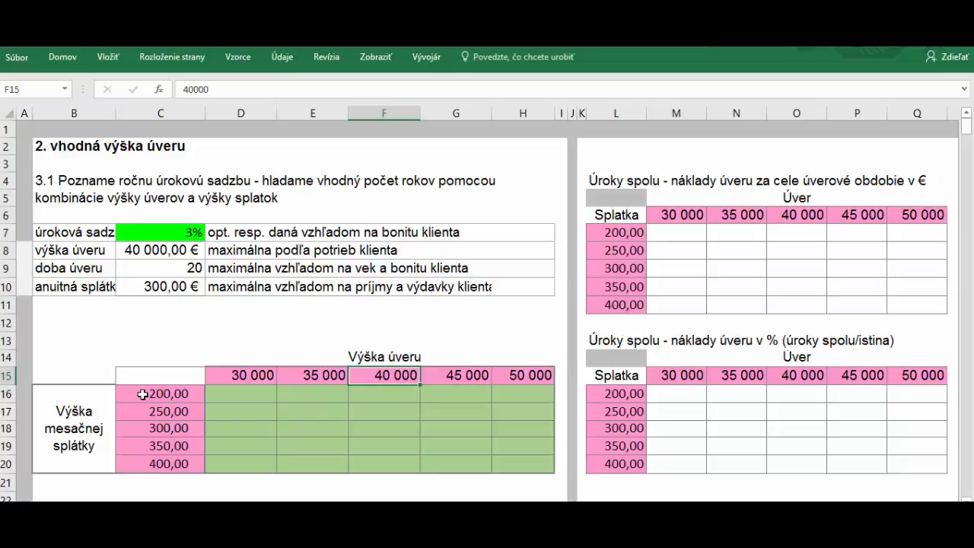
left_click_drag(142, 394, 144, 461)
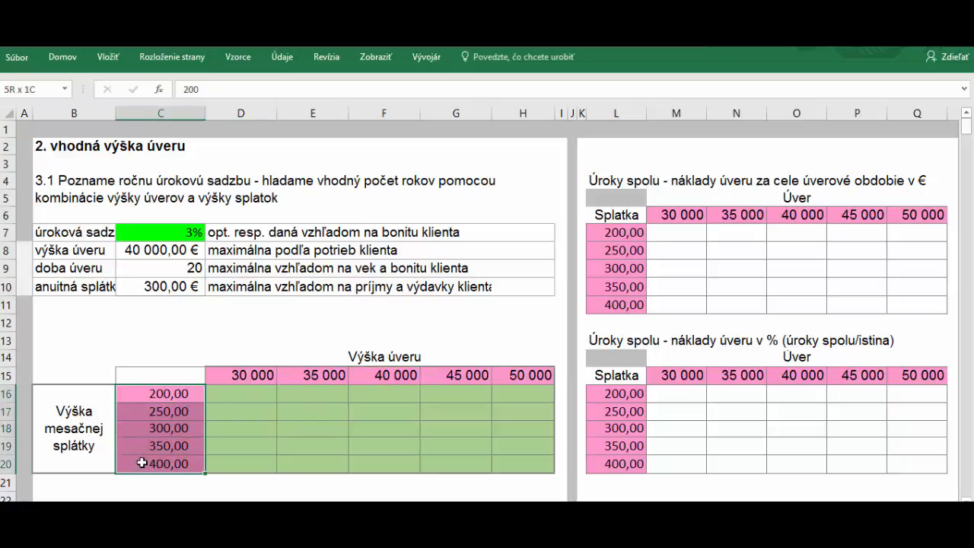
left_click_drag(236, 376, 514, 379)
left_click(169, 236)
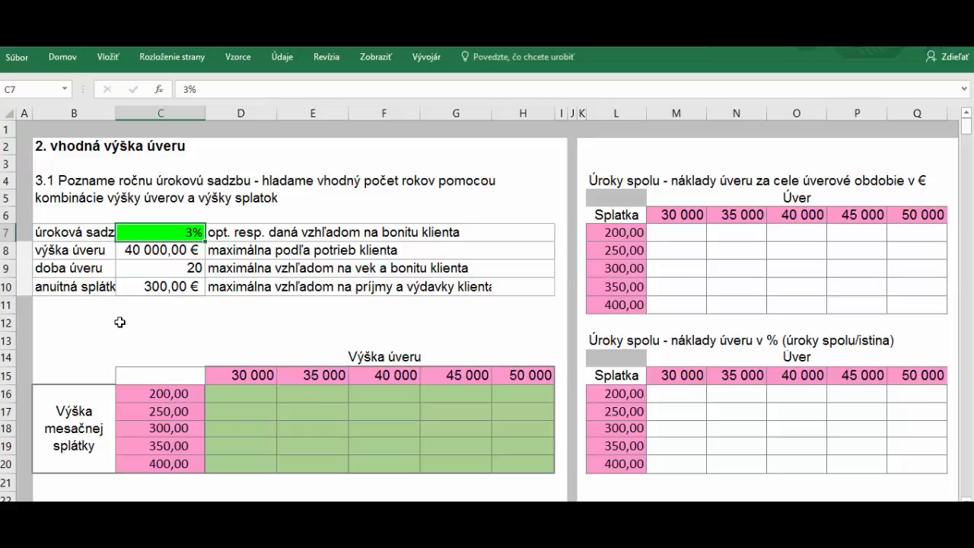
Start an NPER formula in C15 with the monthly interest rate C7/12 as its rate argument
left_click(176, 376)
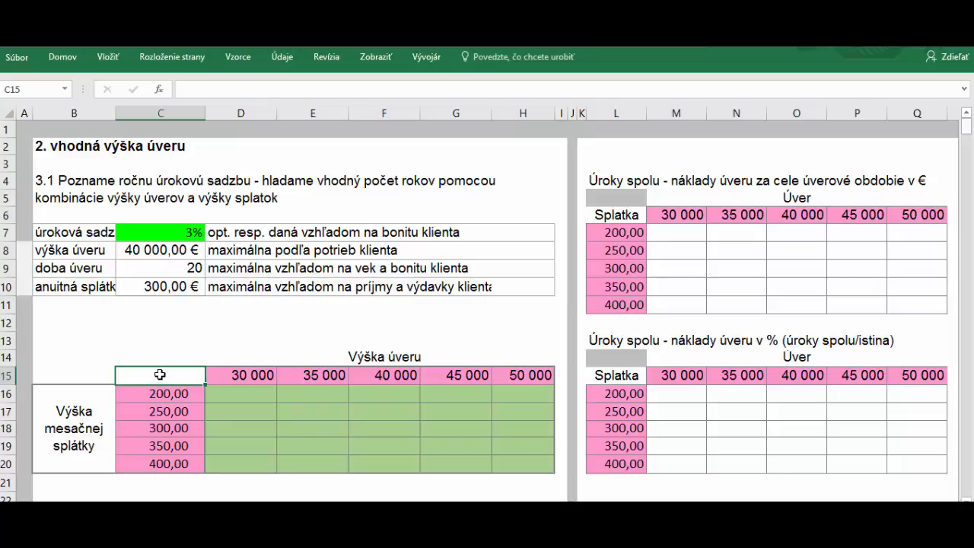
type("=")
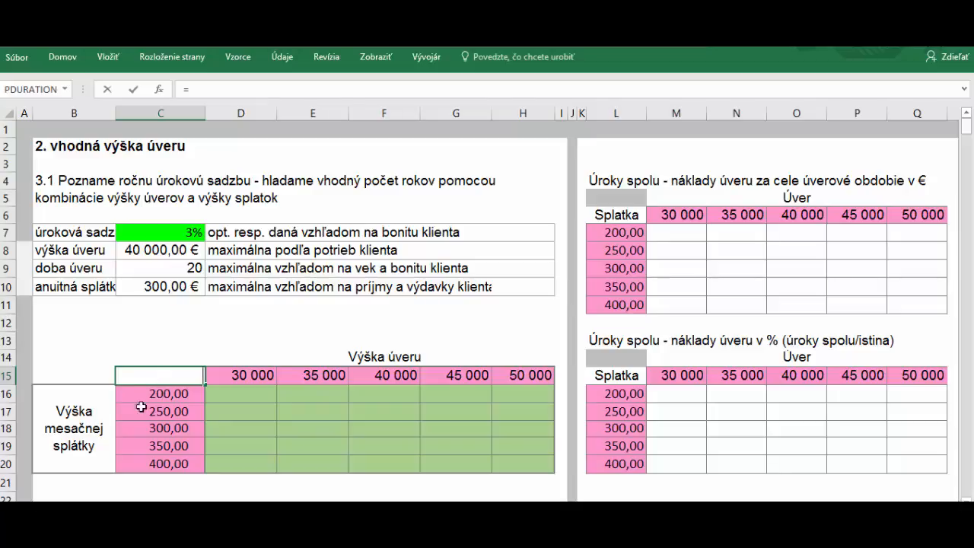
type("Nper(")
left_click(159, 91)
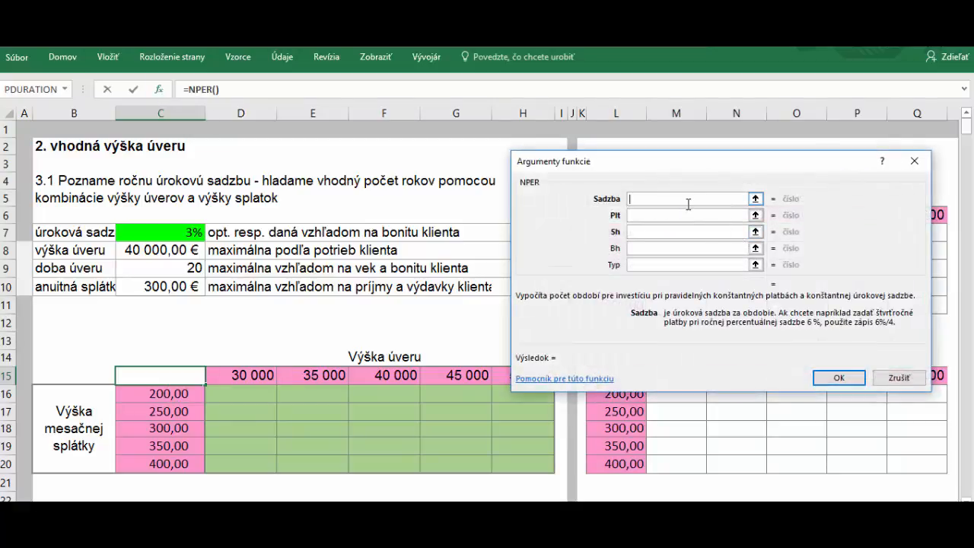
left_click(193, 235)
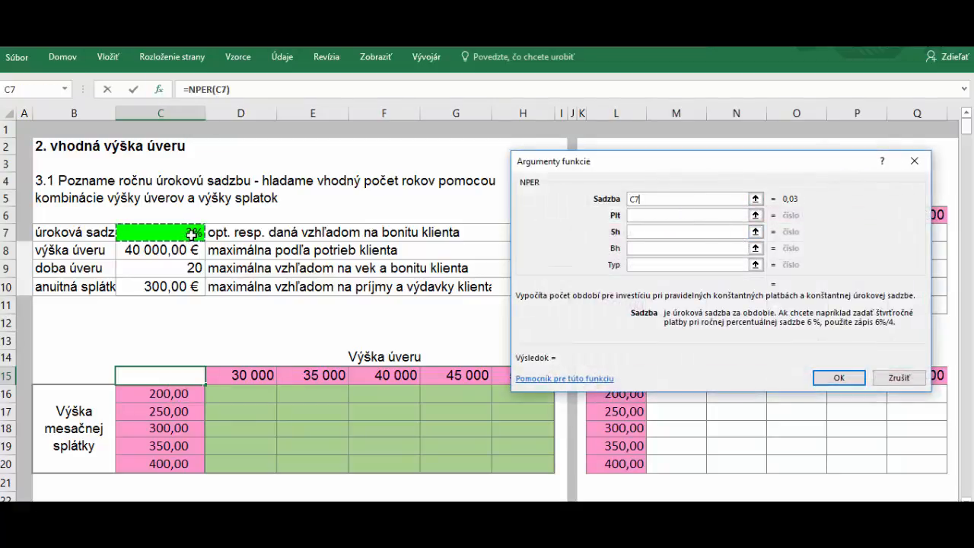
type("/12")
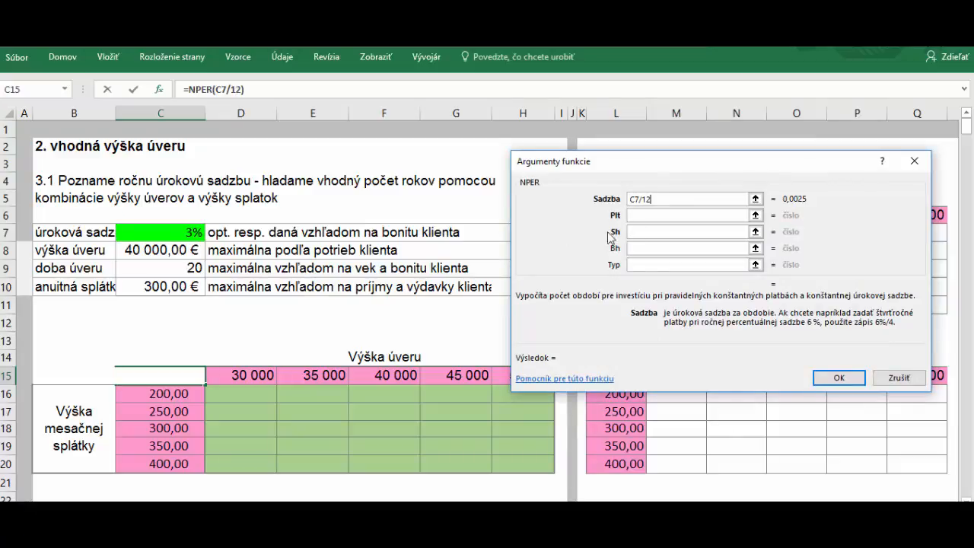
Set the NPER payment to C10*-1 and the present value to C8, and insert the function in C15
left_click(664, 219)
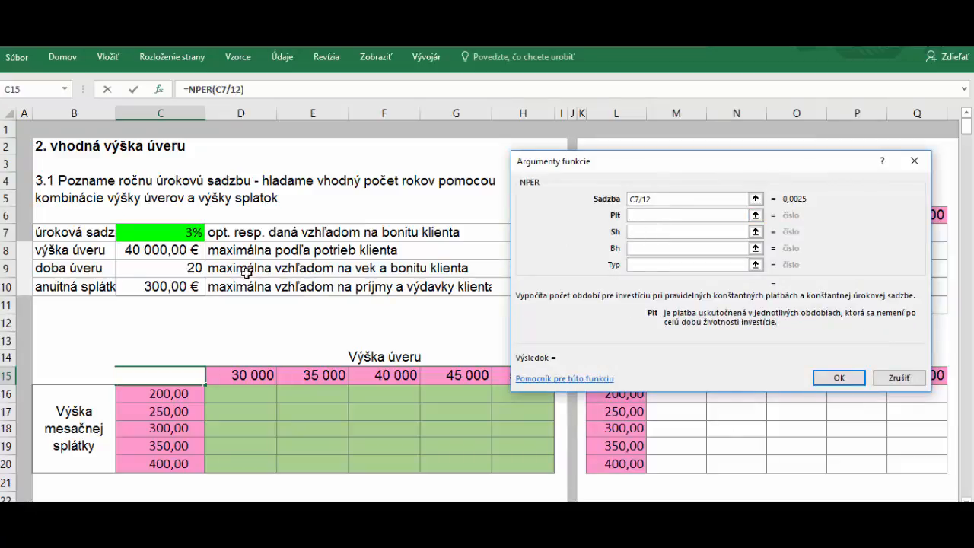
left_click(144, 286)
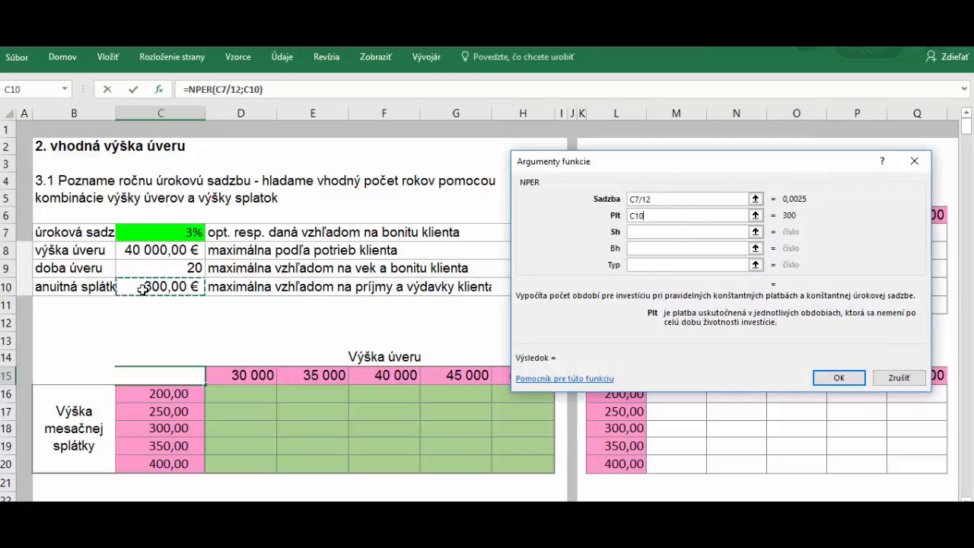
left_click(654, 233)
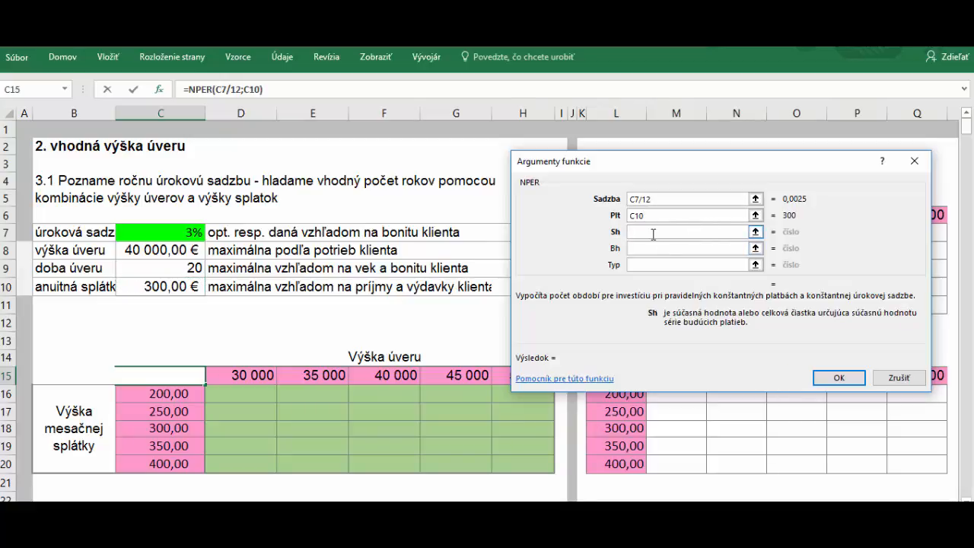
left_click(164, 249)
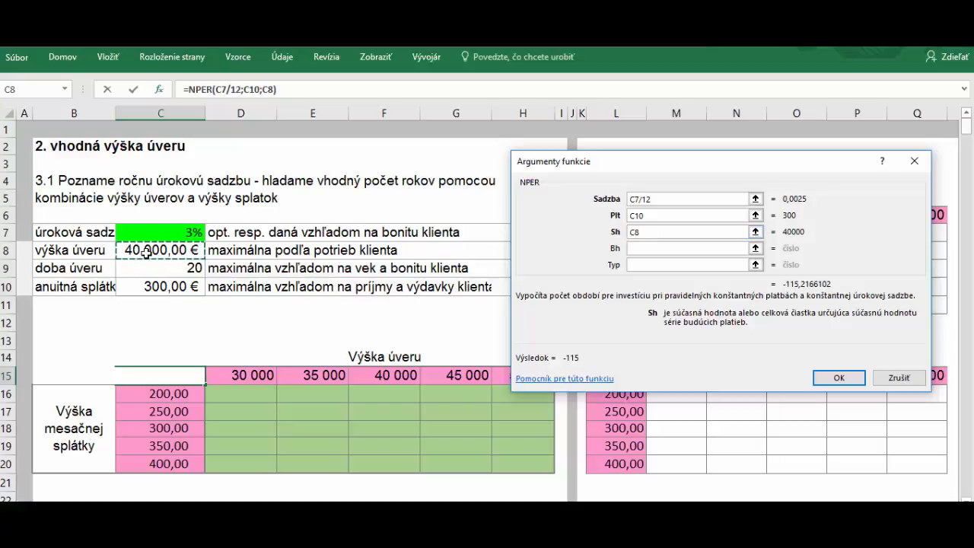
left_click(661, 215)
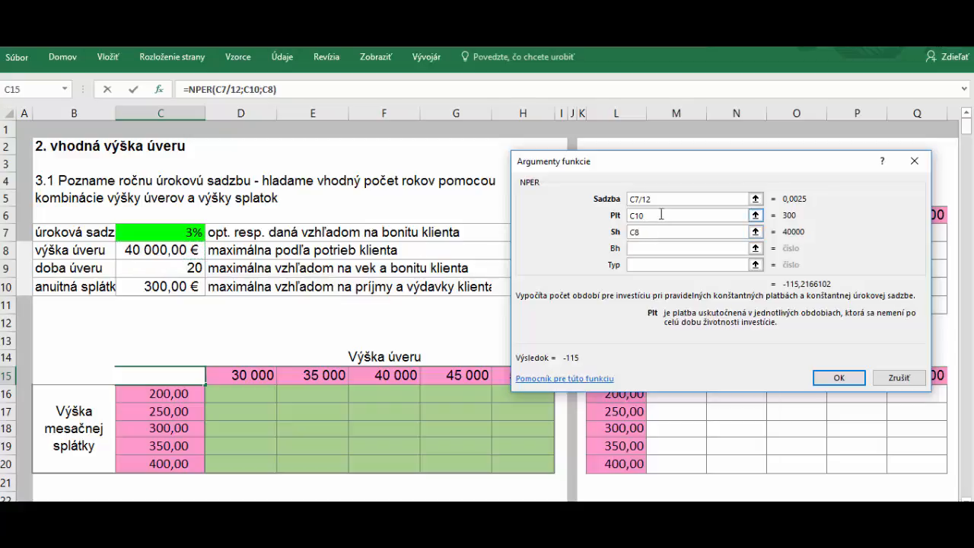
type("*-1")
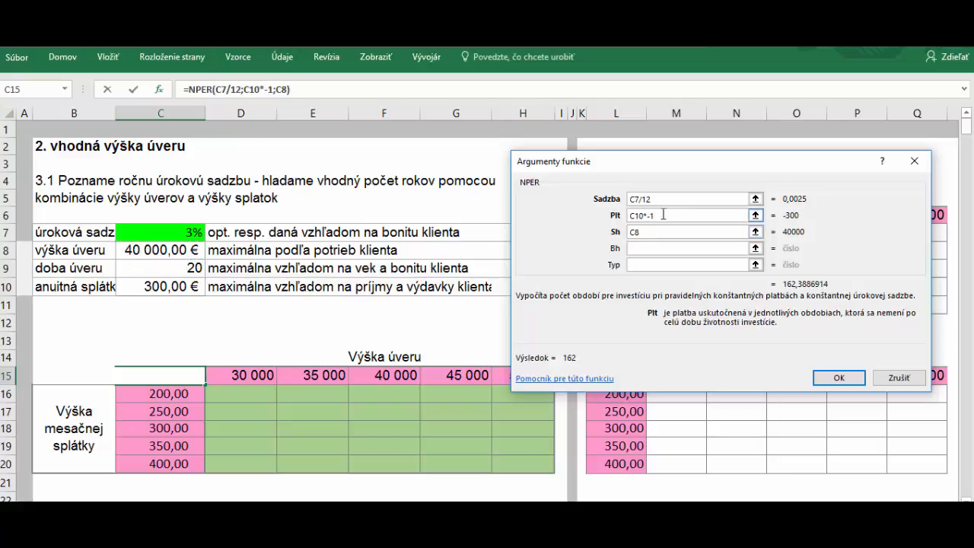
left_click(839, 379)
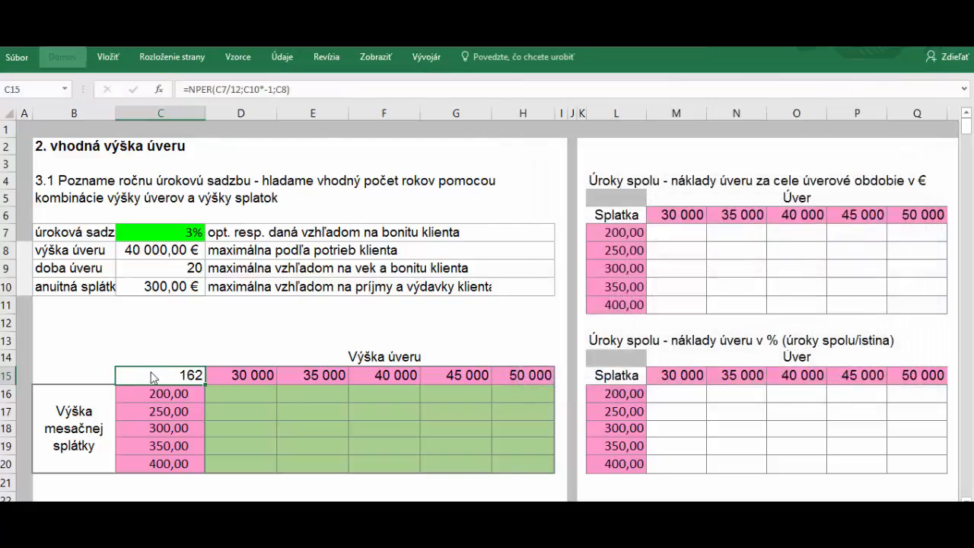
Append /12 to the NPER formula in C15 to convert the number of months to years
left_click_drag(152, 371, 174, 373)
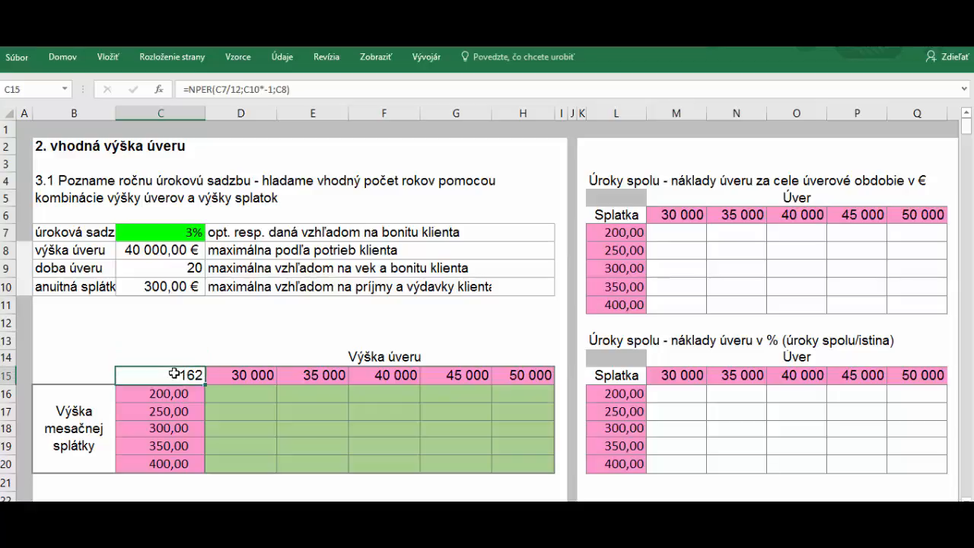
left_click(296, 89)
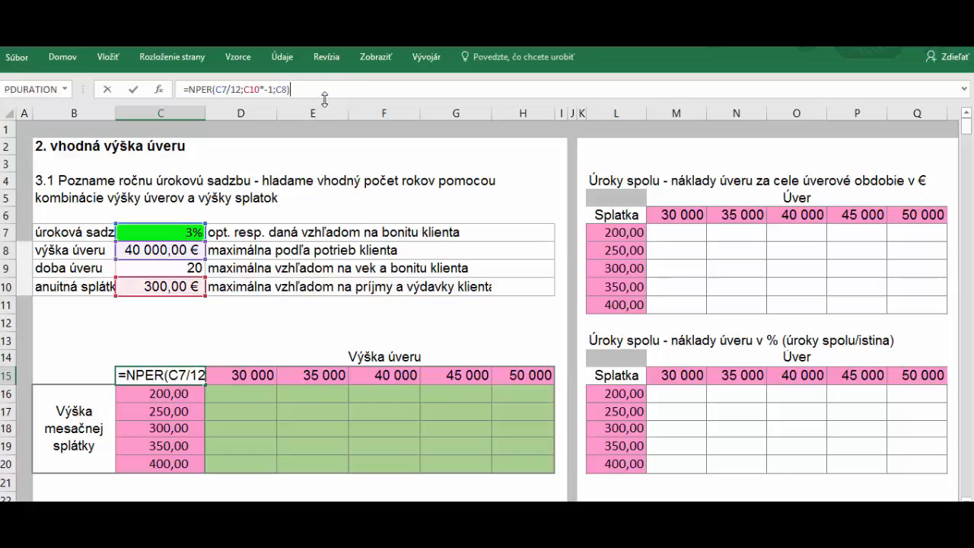
type("/12")
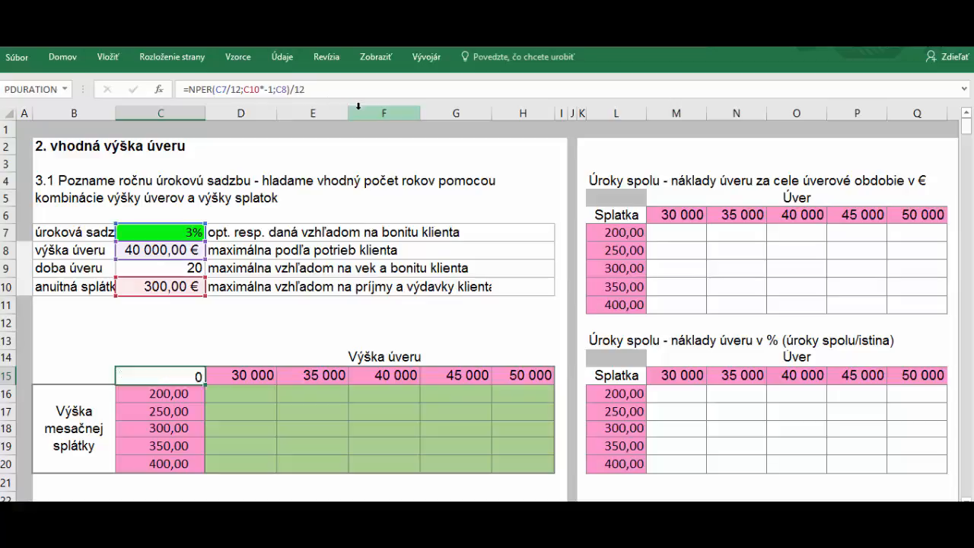
key("Return")
left_click(180, 375)
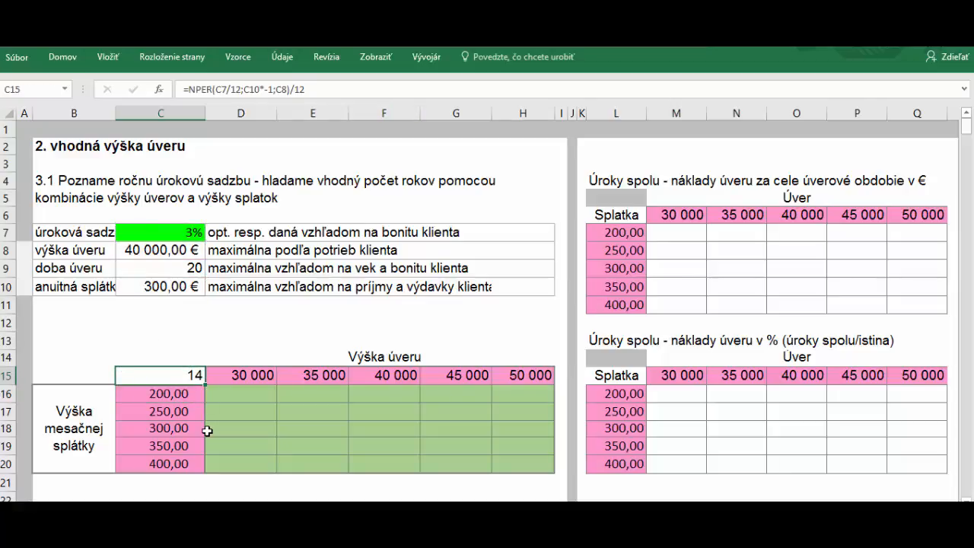
left_click(164, 362)
left_click(181, 376)
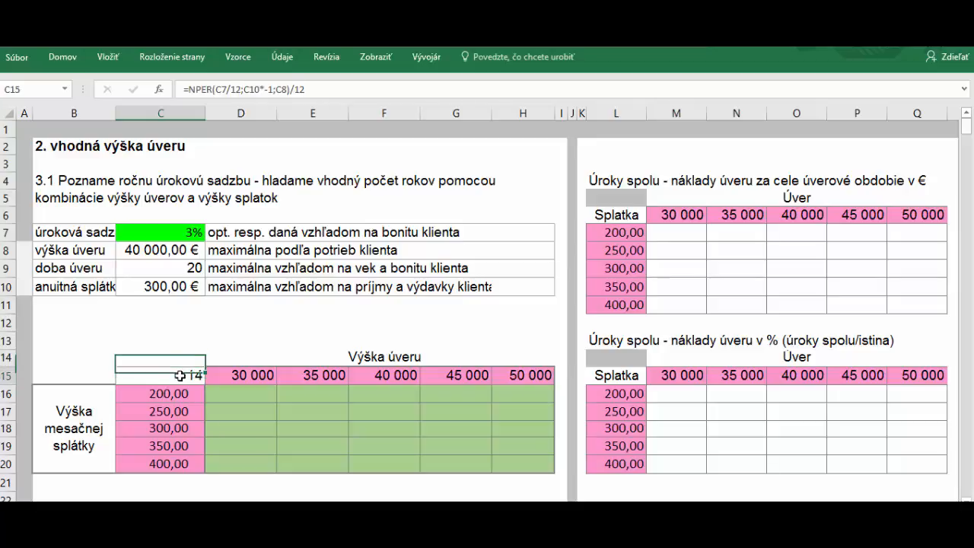
Review the inputs in C8, C7 and C10, the formula in C15 and the empty result area D16:H20
left_click(159, 251)
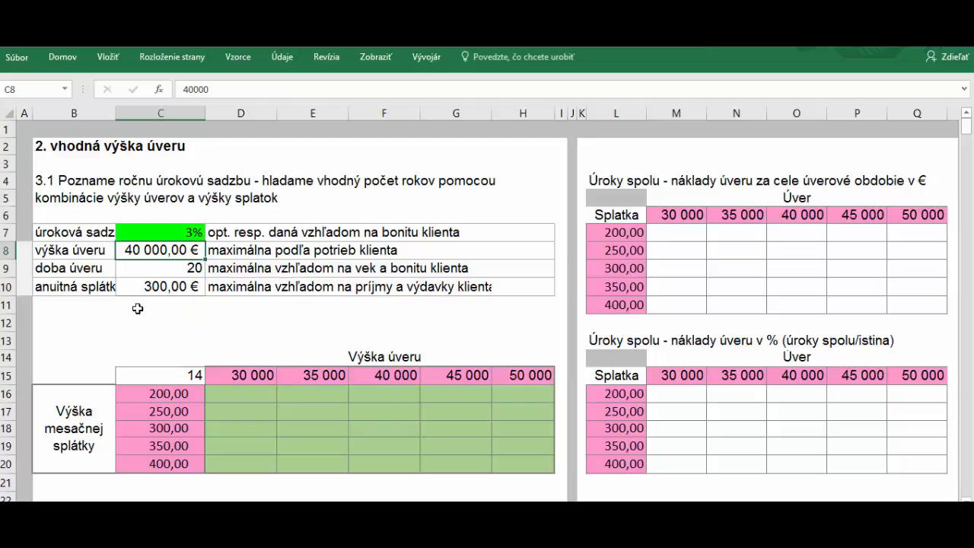
left_click(180, 229)
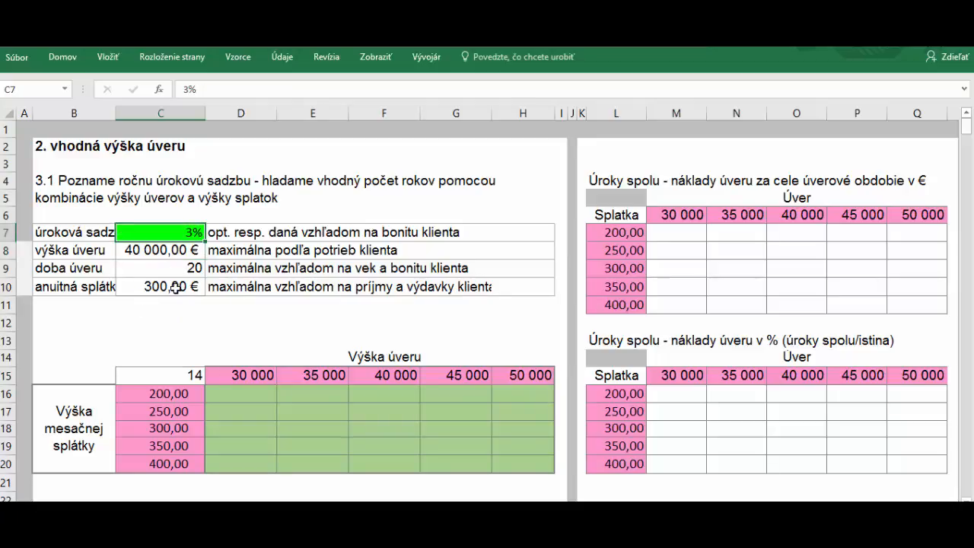
left_click(149, 287)
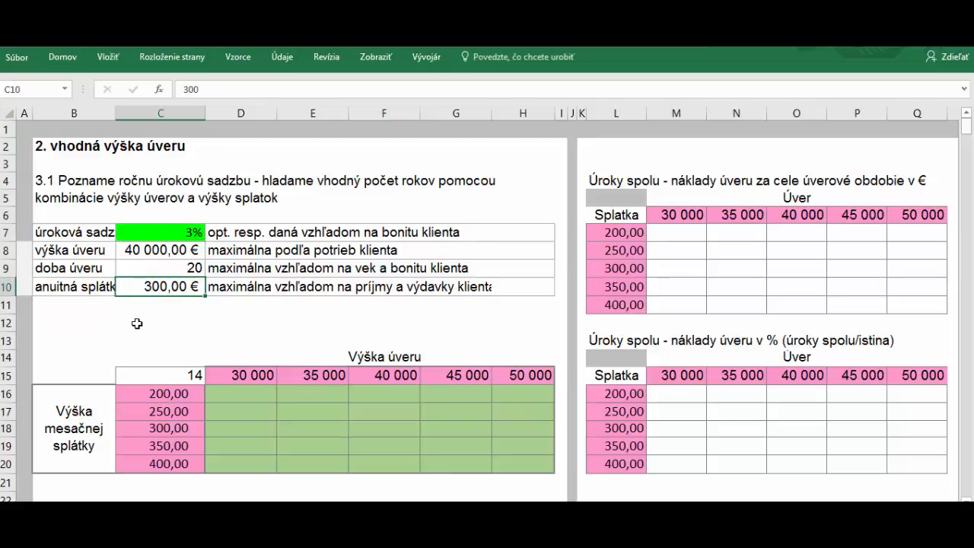
left_click(169, 373)
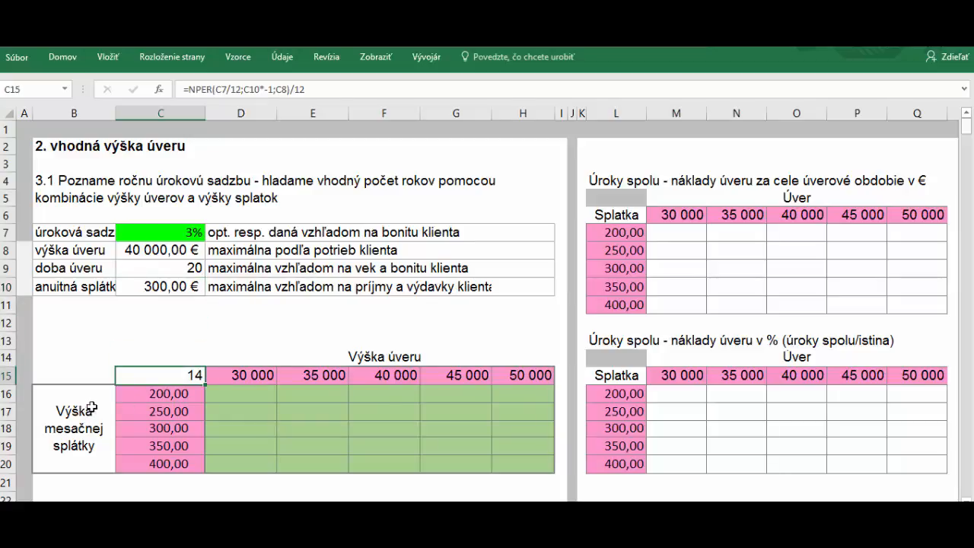
left_click_drag(234, 392, 513, 455)
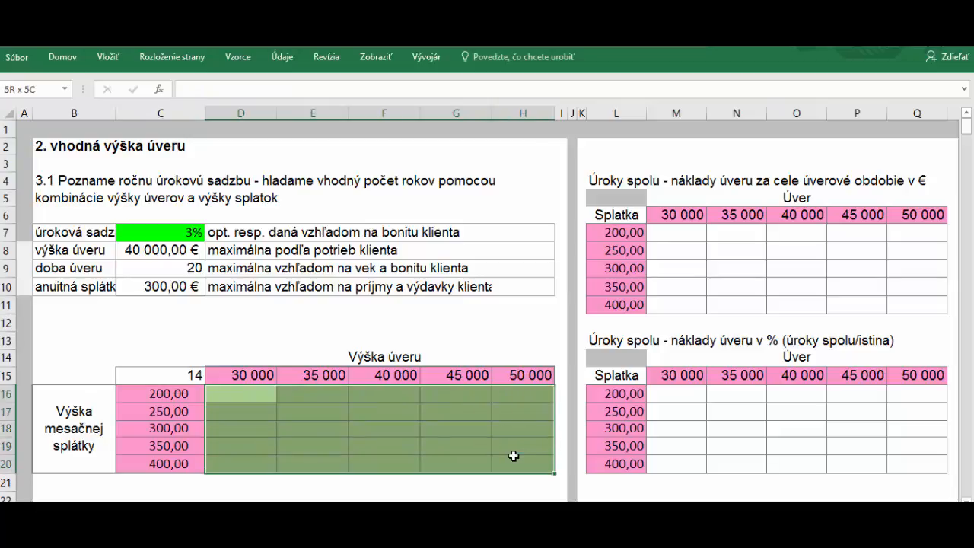
Create a two-variable data table over C15:H20 with C8 as the row input cell and C10 as the column input cell
left_click_drag(183, 373, 505, 469)
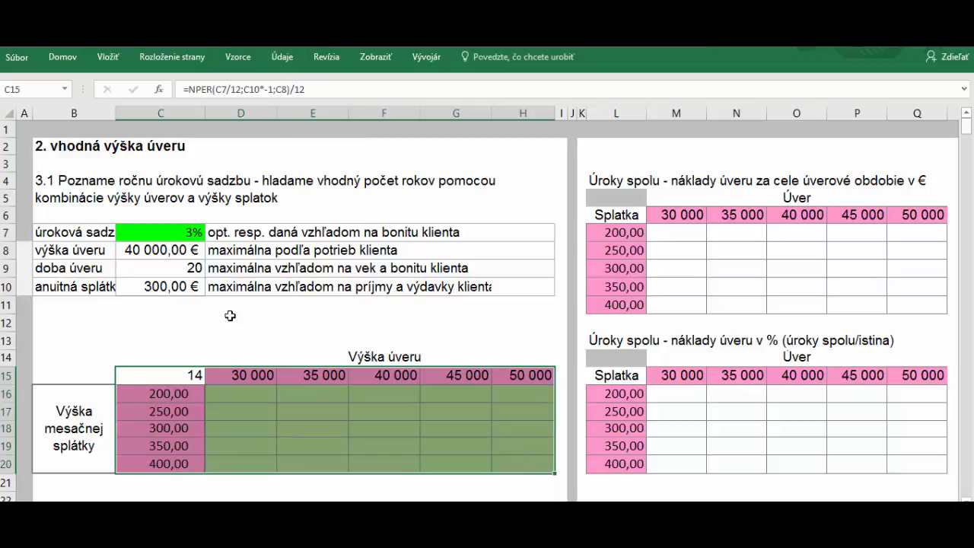
left_click(282, 57)
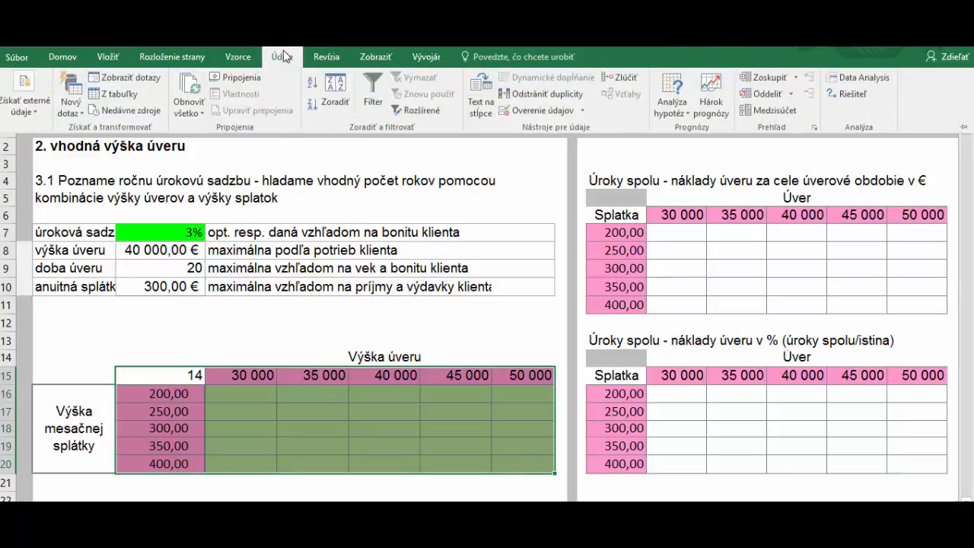
left_click(689, 115)
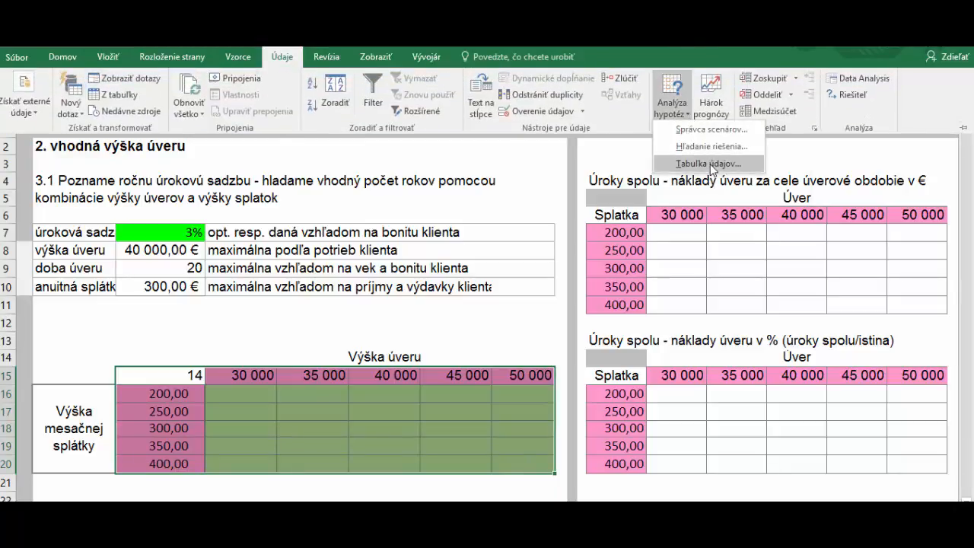
left_click(711, 165)
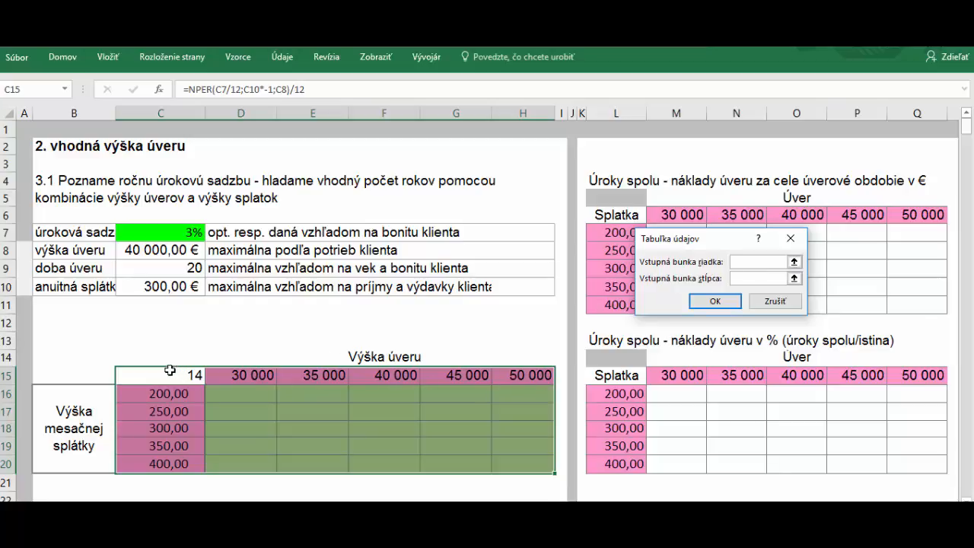
left_click(149, 253)
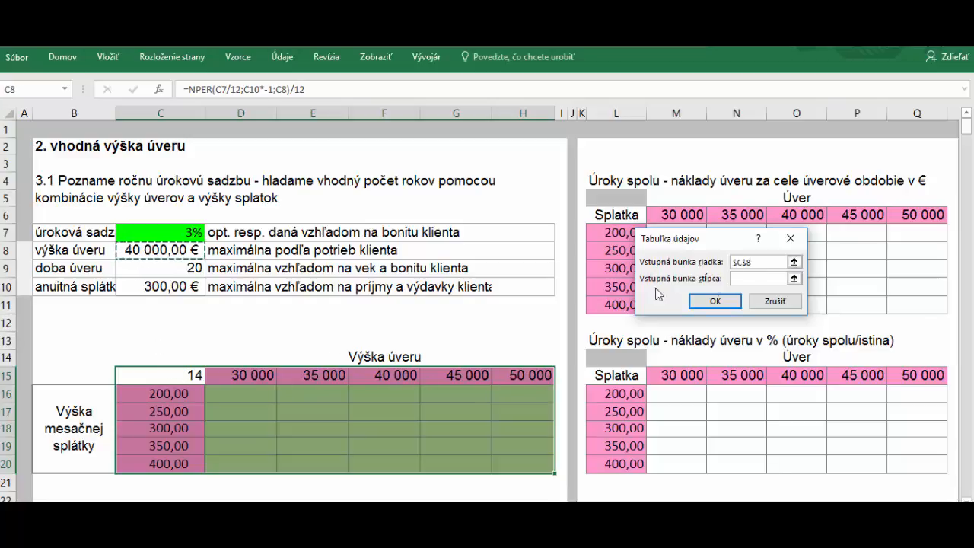
left_click(746, 281)
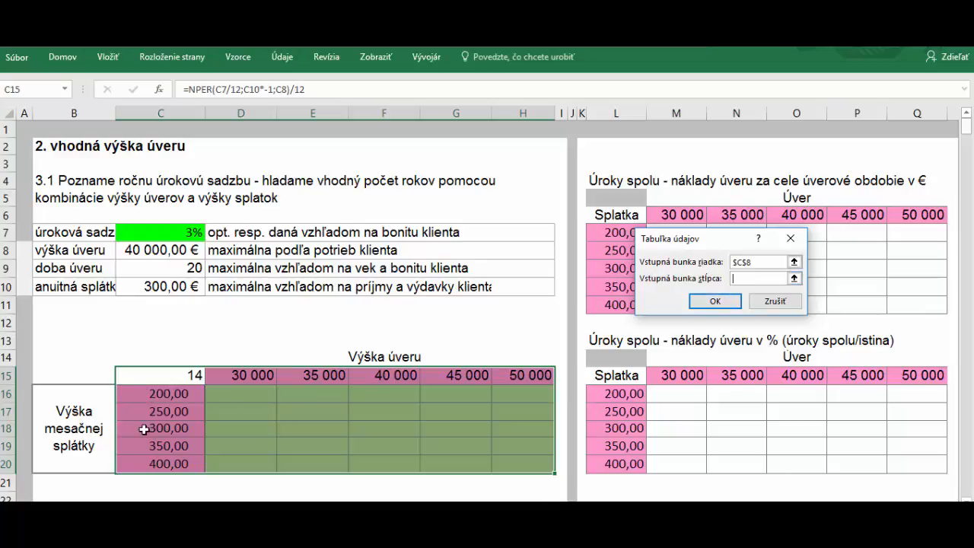
left_click(169, 286)
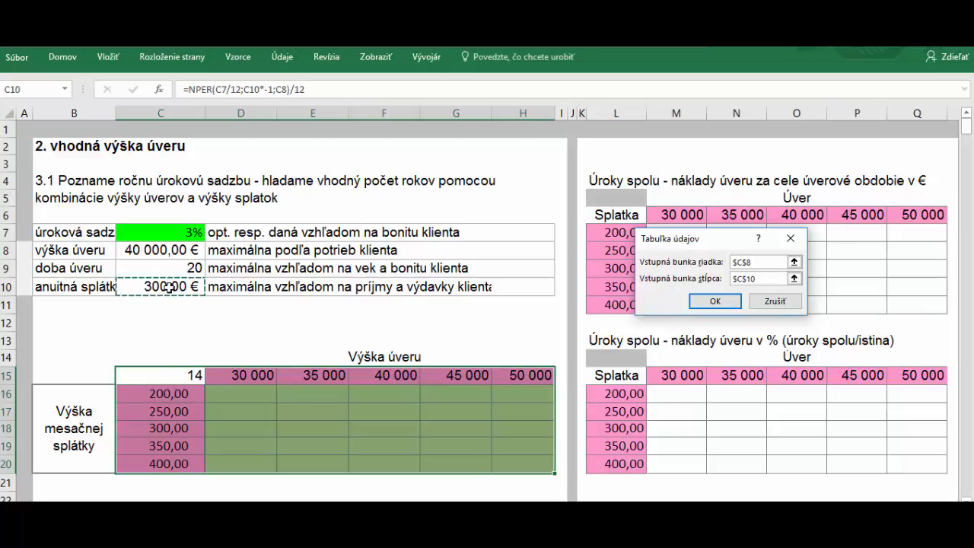
left_click(715, 301)
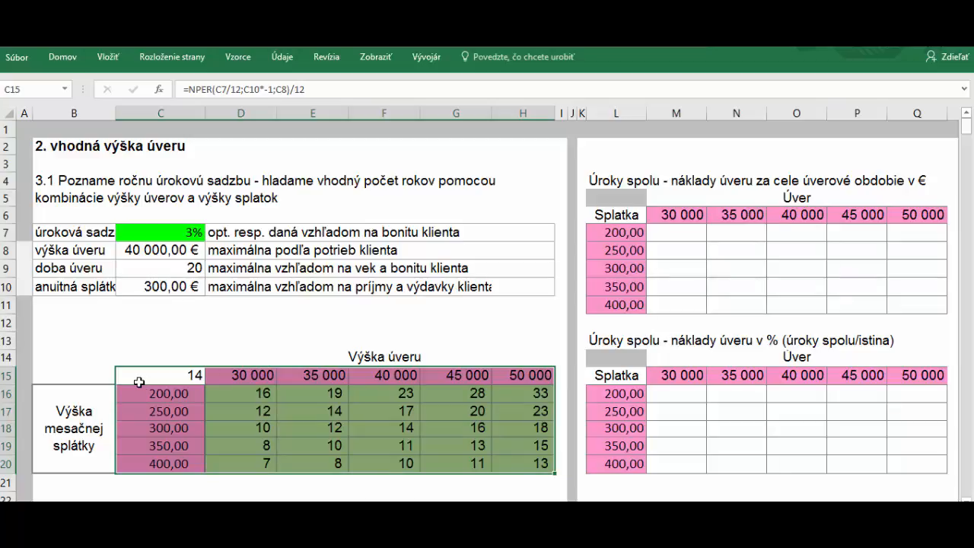
left_click_drag(245, 397, 513, 462)
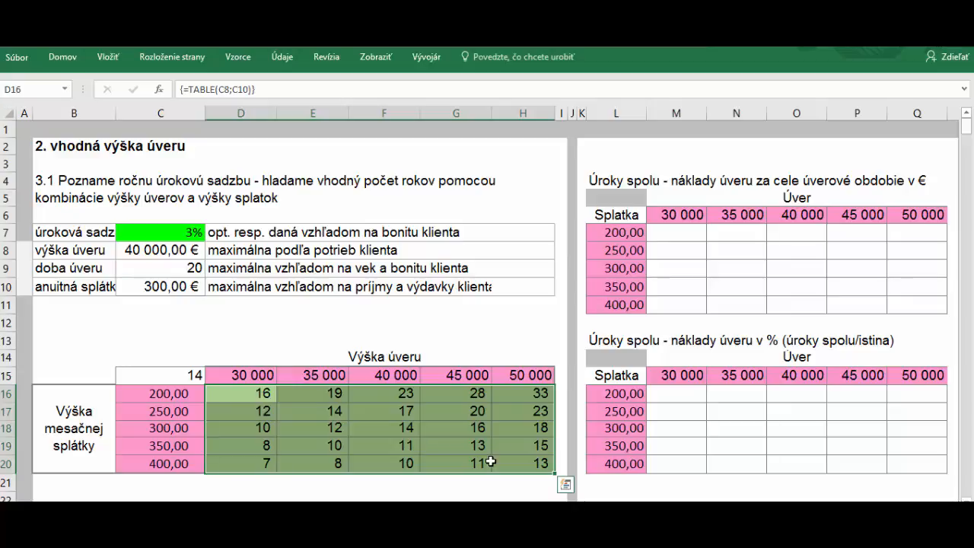
Enter 1 in L5 and fill M7:Q11 with the total interest cost in euros for each loan and instalment combination
left_click(615, 196)
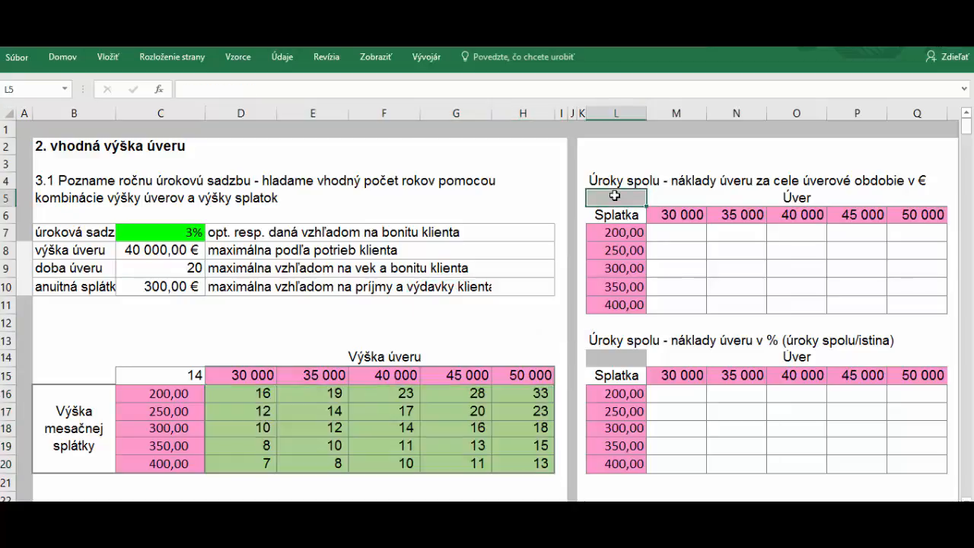
type("1")
key("Return")
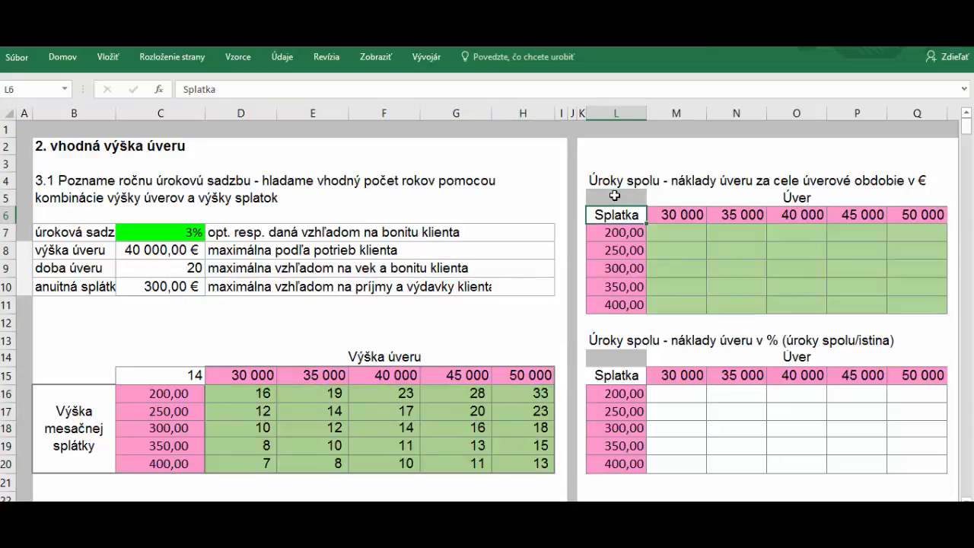
left_click(670, 238)
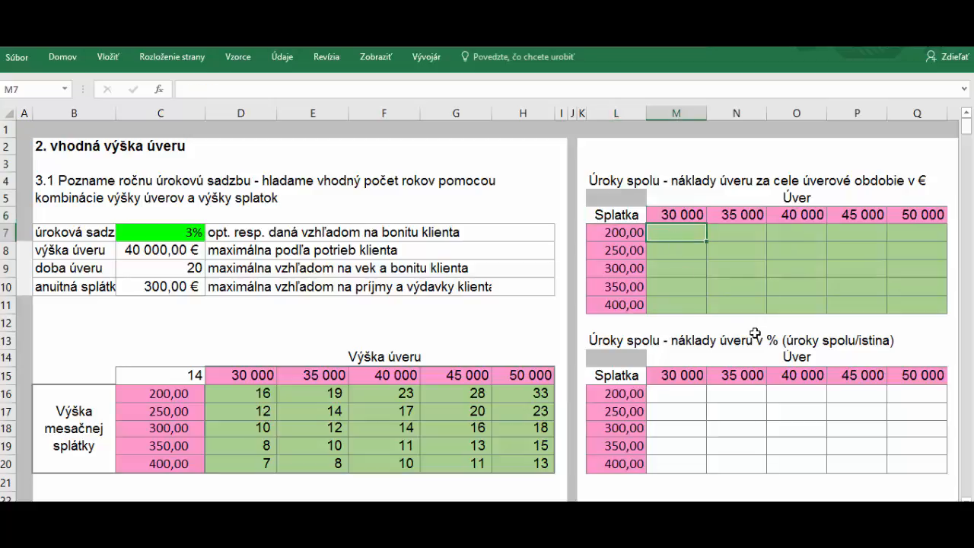
type("=")
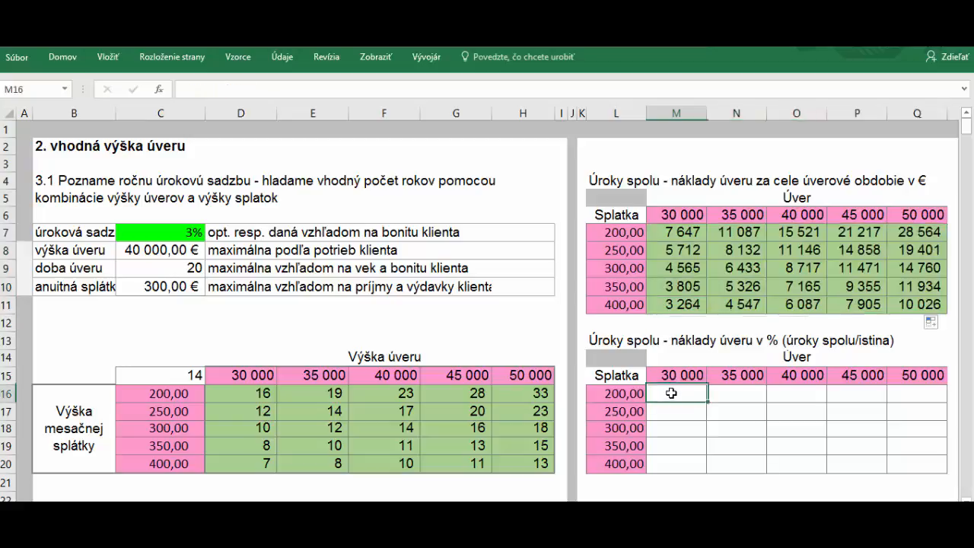
Fill M16:Q20 with the interest divided by the loan amount, starting with =M7/M$6 in M16, and enter 1 in L14
left_click(672, 393)
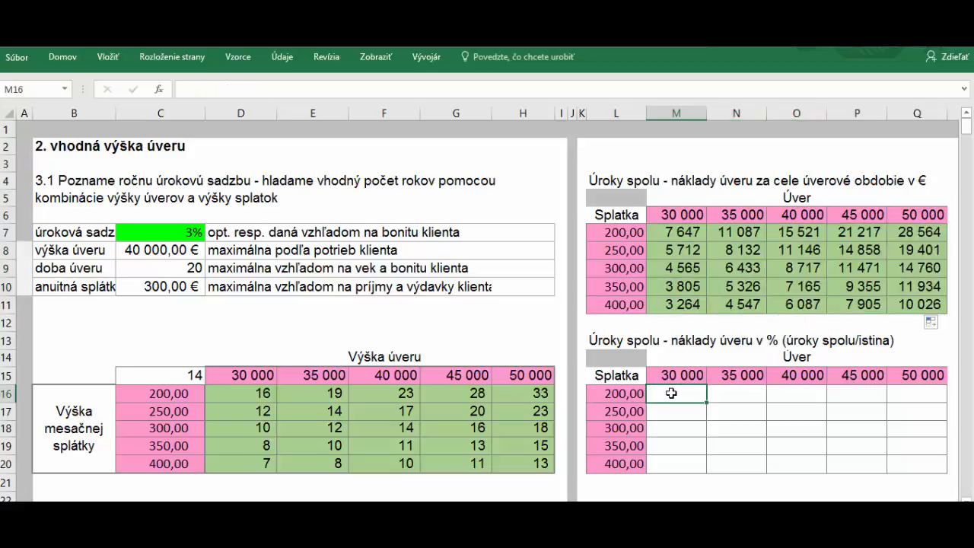
type("=")
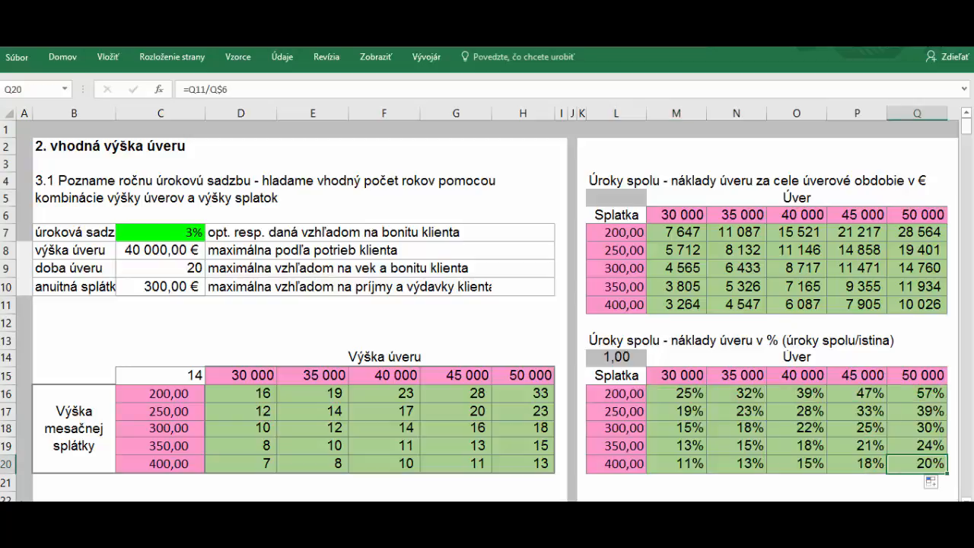
Enter 1 in A8, A9 and A10 to highlight combinations exceeding the loan amount, term and instalment limits
left_click(25, 247)
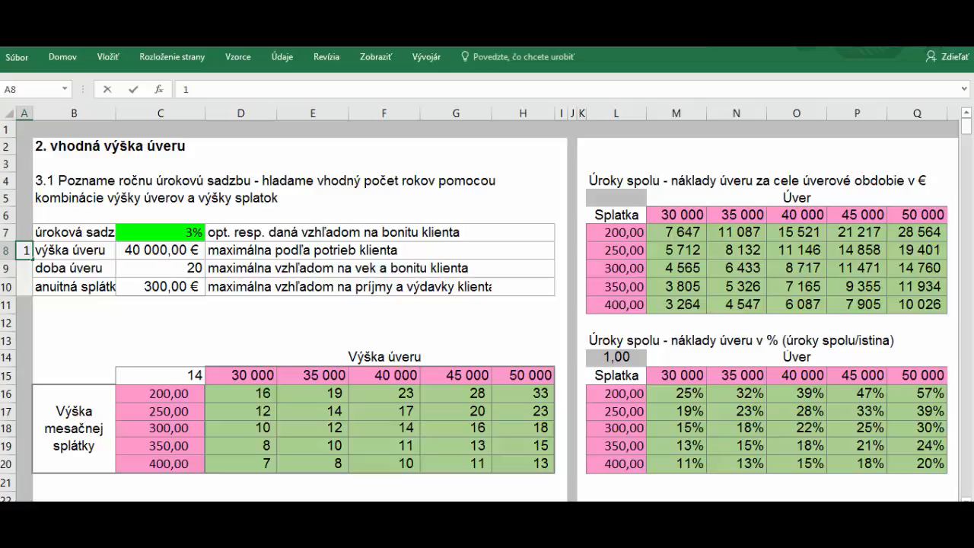
key("Return")
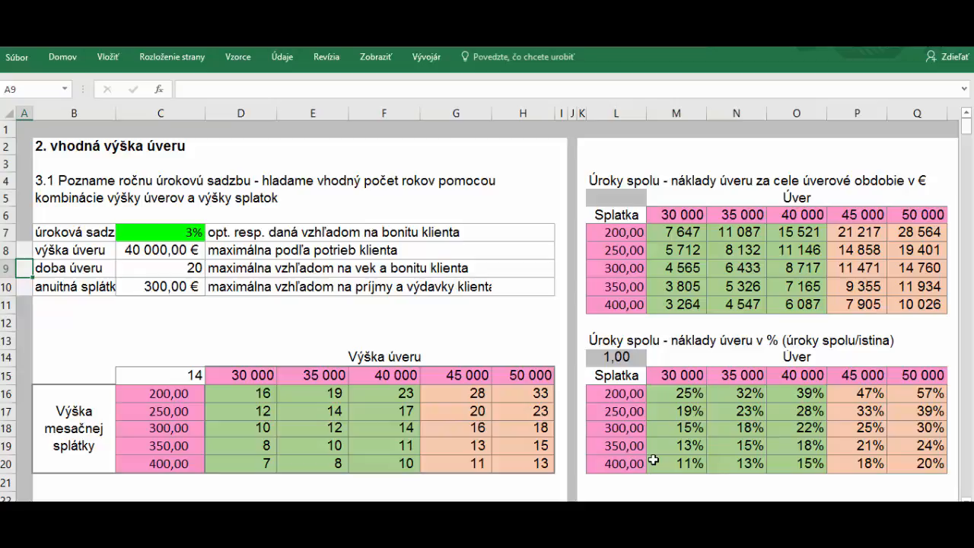
key("Down")
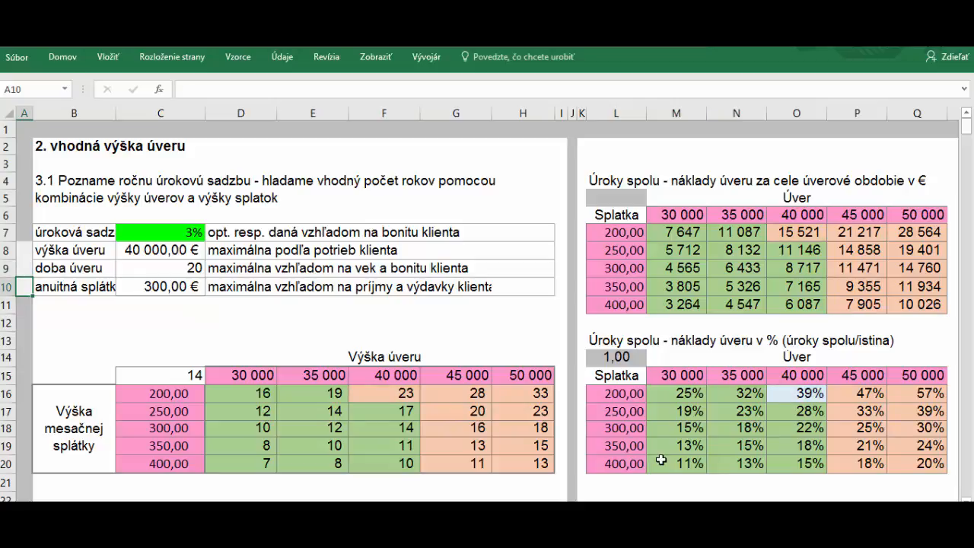
left_click(396, 394)
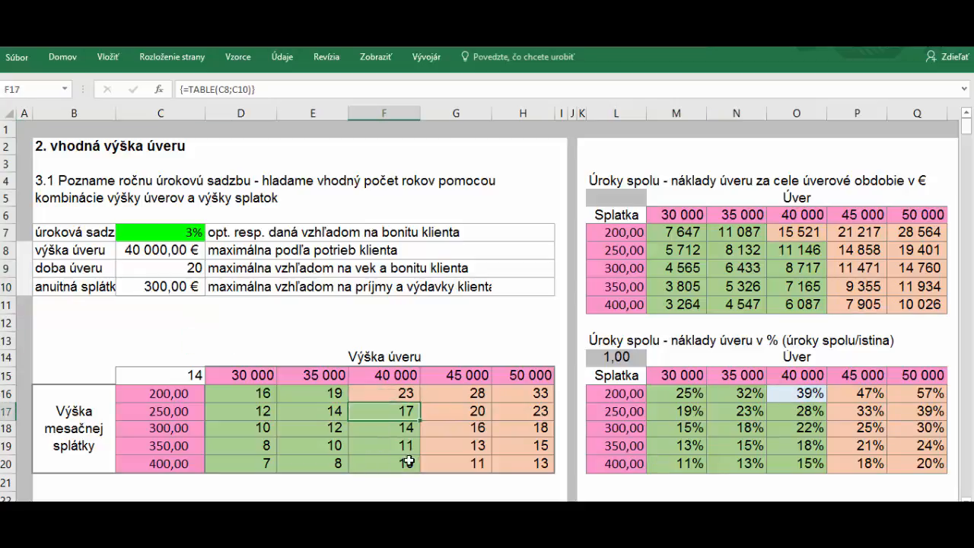
left_click(23, 287)
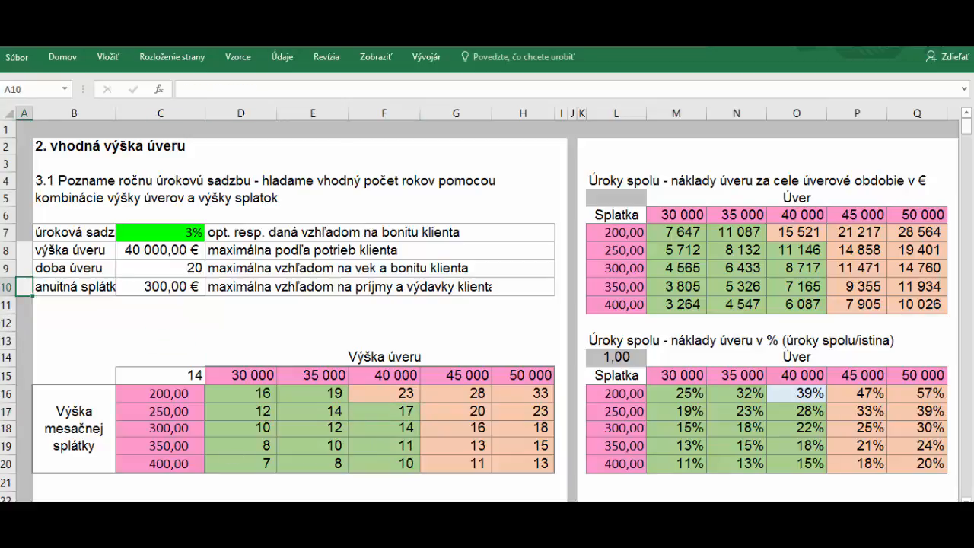
type("1")
key("Return")
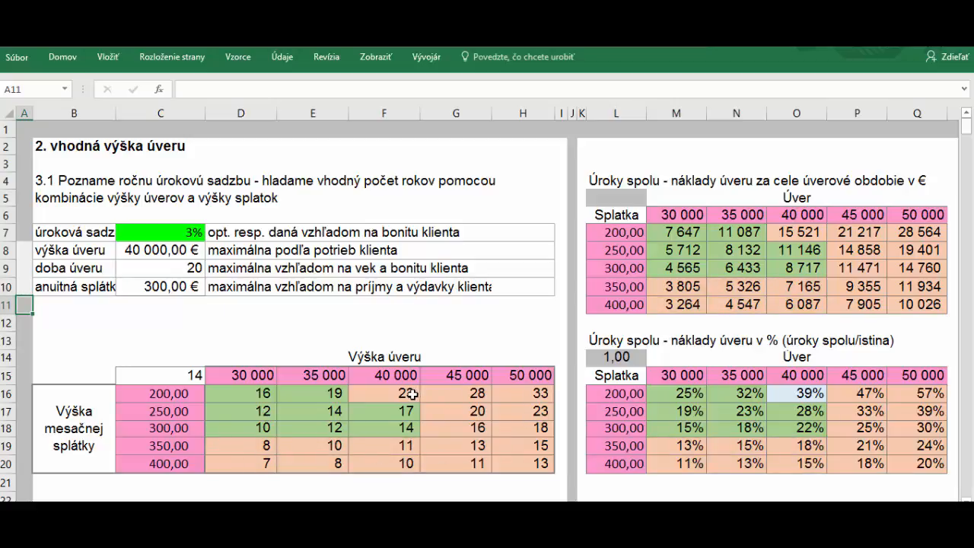
Examine the green combinations in D16:F18, plus the loan amount in C28 and the instalments in D36:H36 of section 3.2
left_click_drag(284, 394, 302, 405)
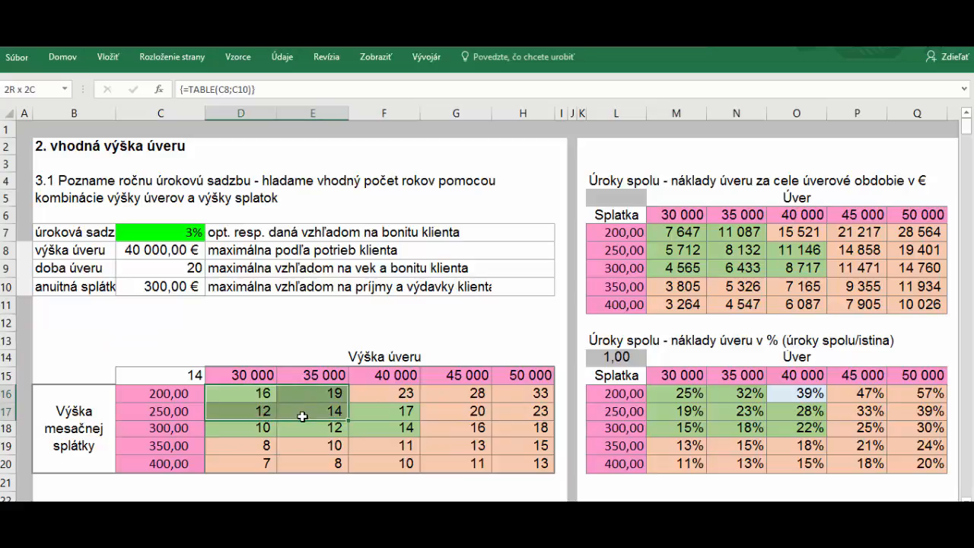
left_click_drag(385, 410, 392, 430)
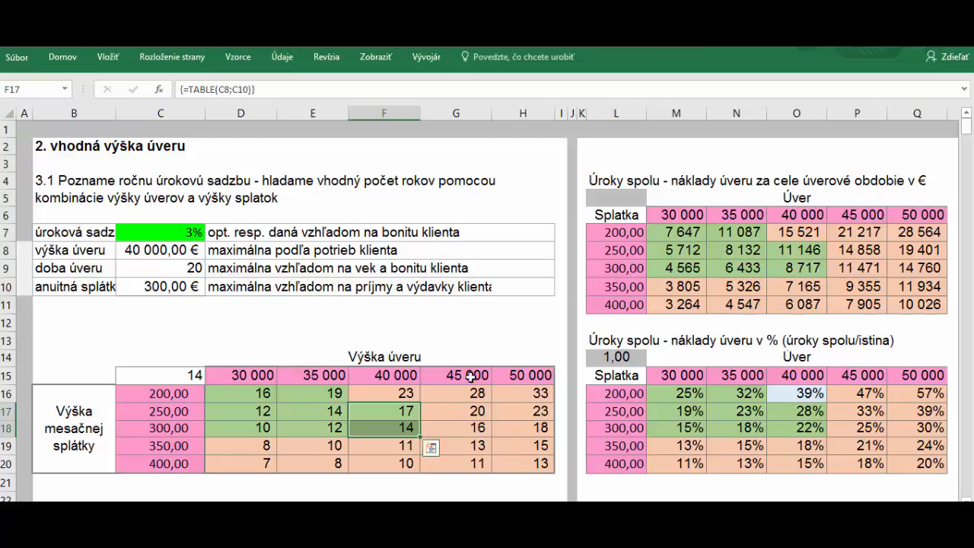
left_click(316, 375)
left_click(244, 318)
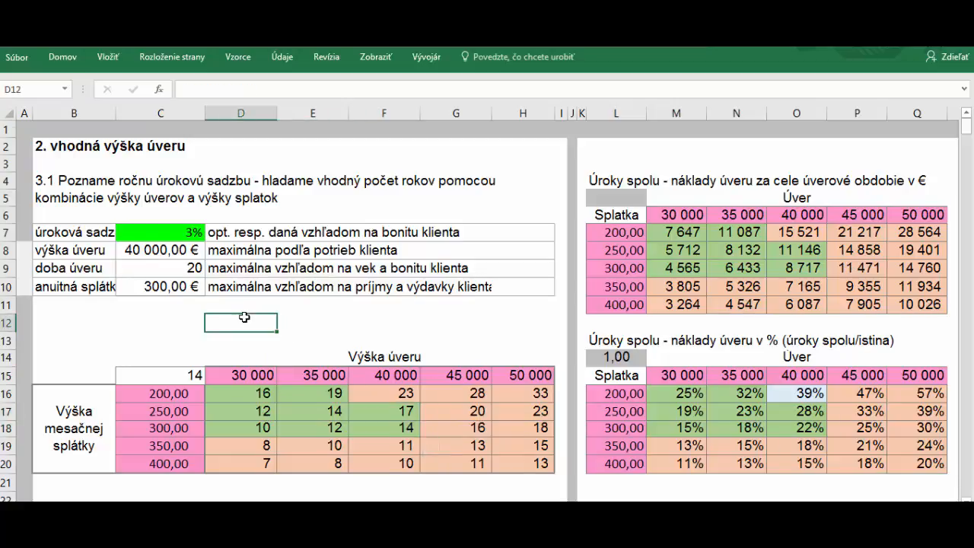
scroll(243, 318, "down", 8)
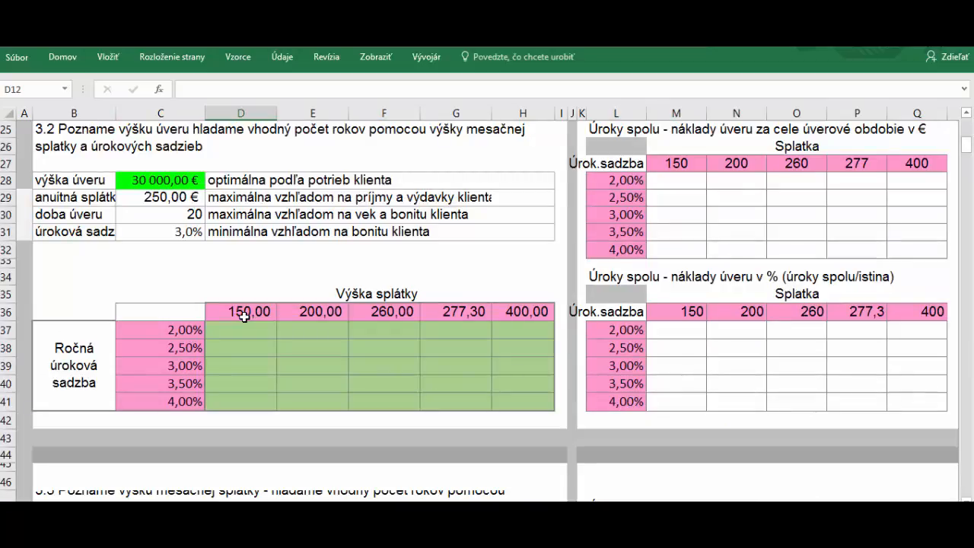
scroll(243, 317, "up", 2)
scroll(244, 317, "down", 1)
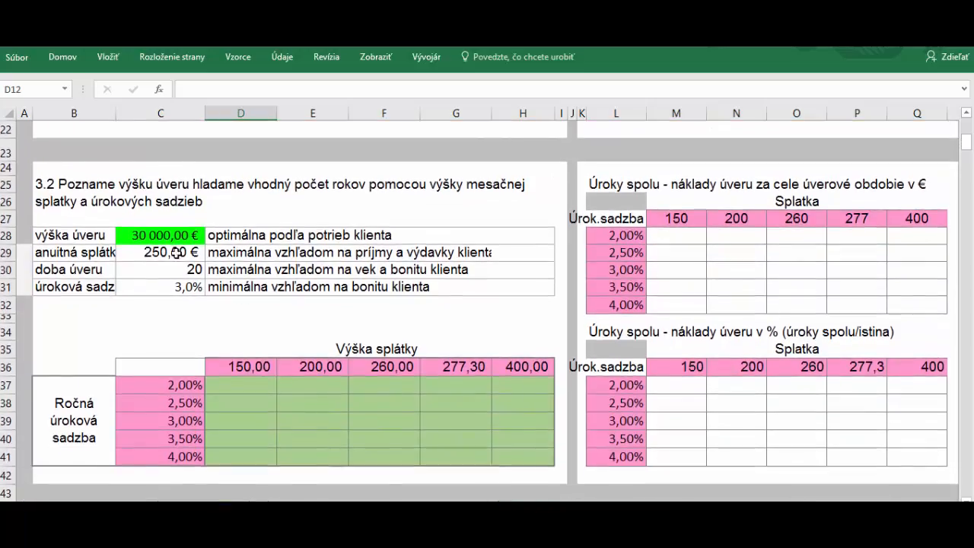
left_click(173, 238)
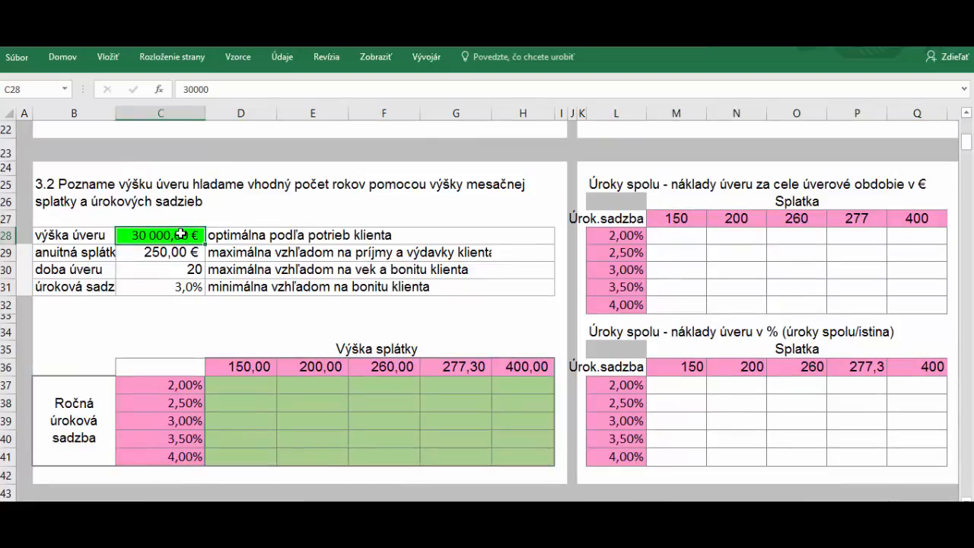
left_click_drag(229, 367, 502, 366)
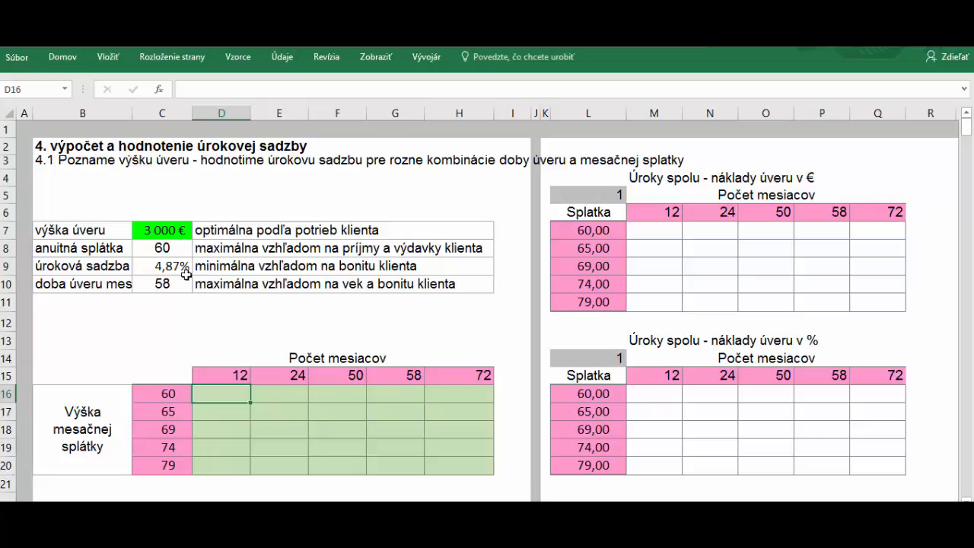
On the section 4 interest rate sheet, review the inputs in C7, C8 and C10 and select the empty formula cell C15
left_click(163, 230)
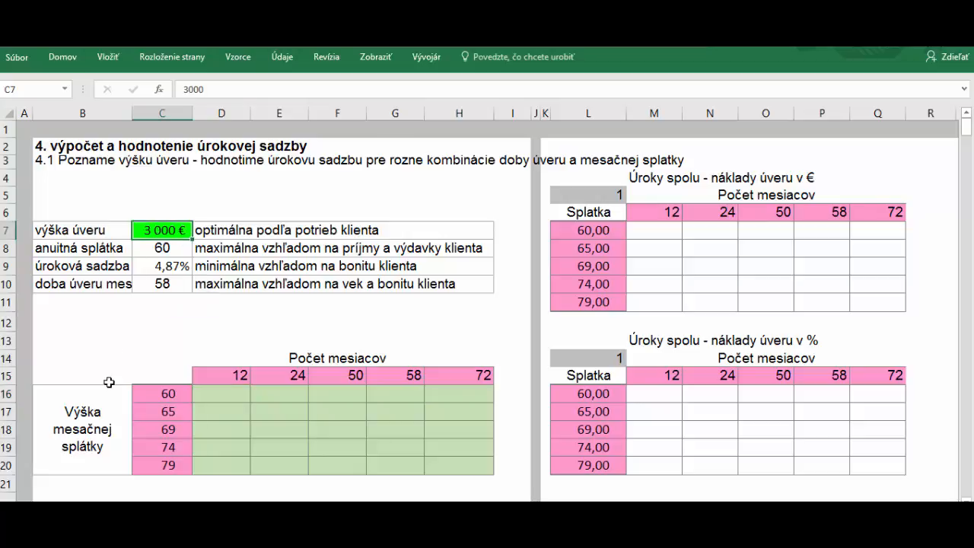
left_click(166, 249)
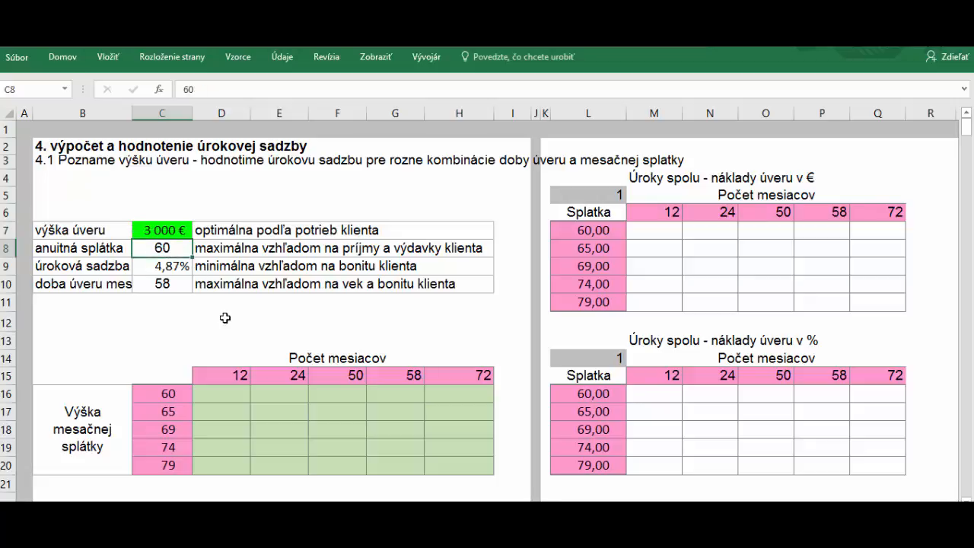
left_click(146, 283)
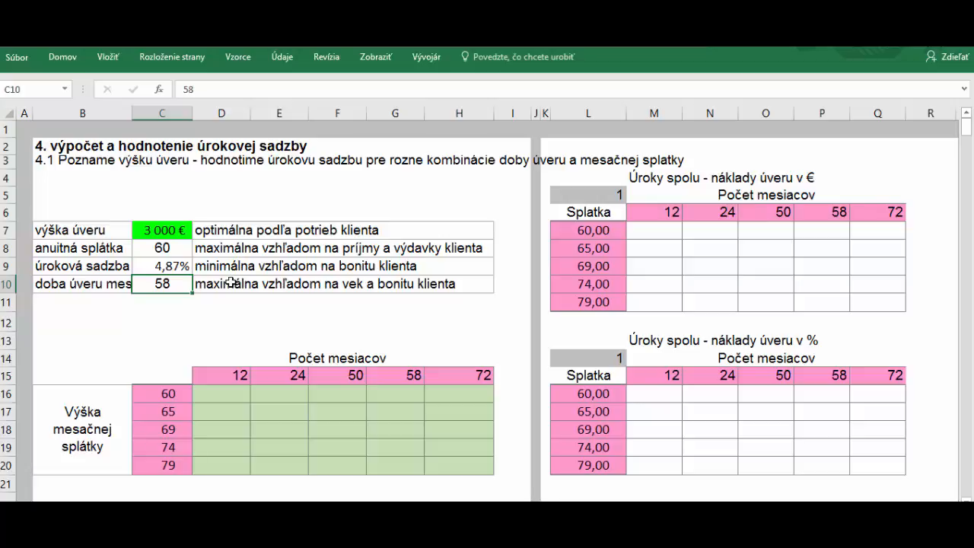
key("Up")
key("Up")
key("Up")
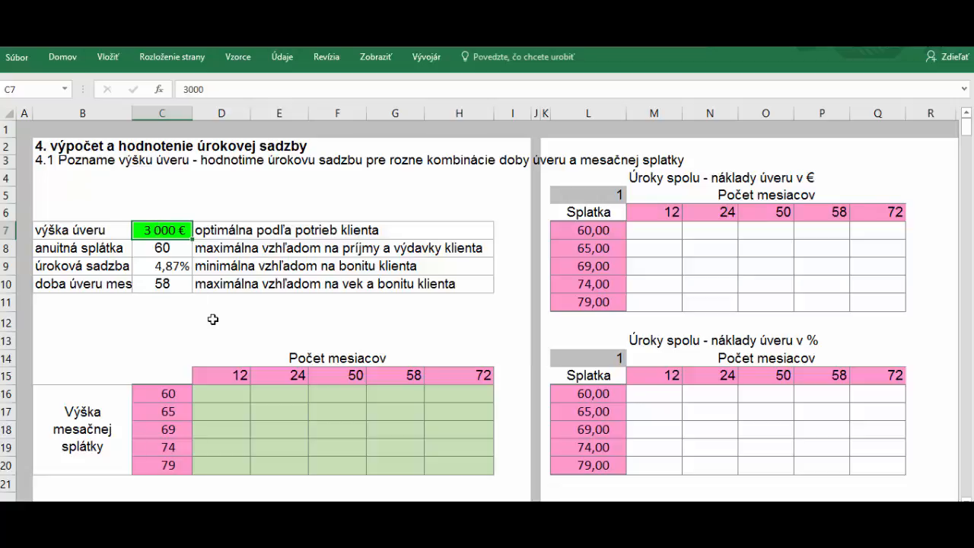
left_click(160, 250)
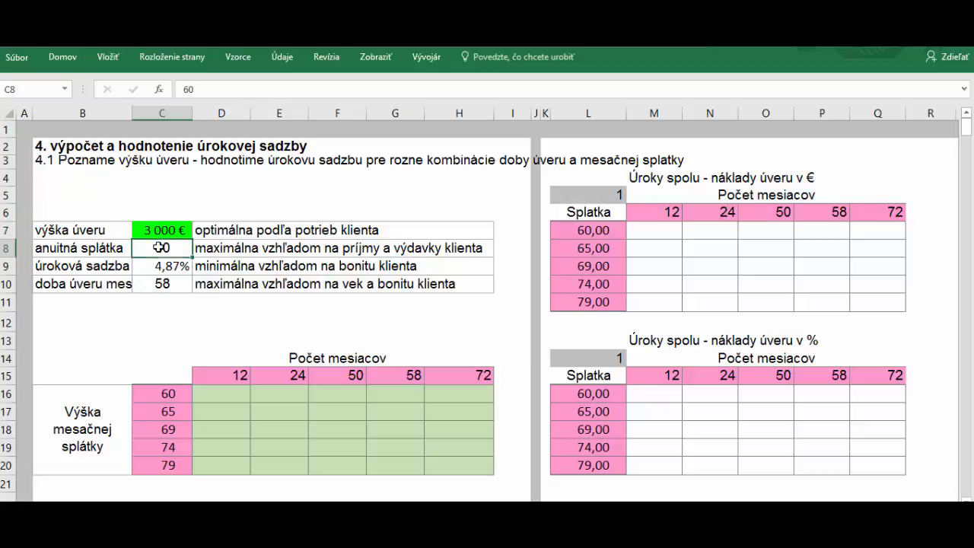
left_click(157, 285)
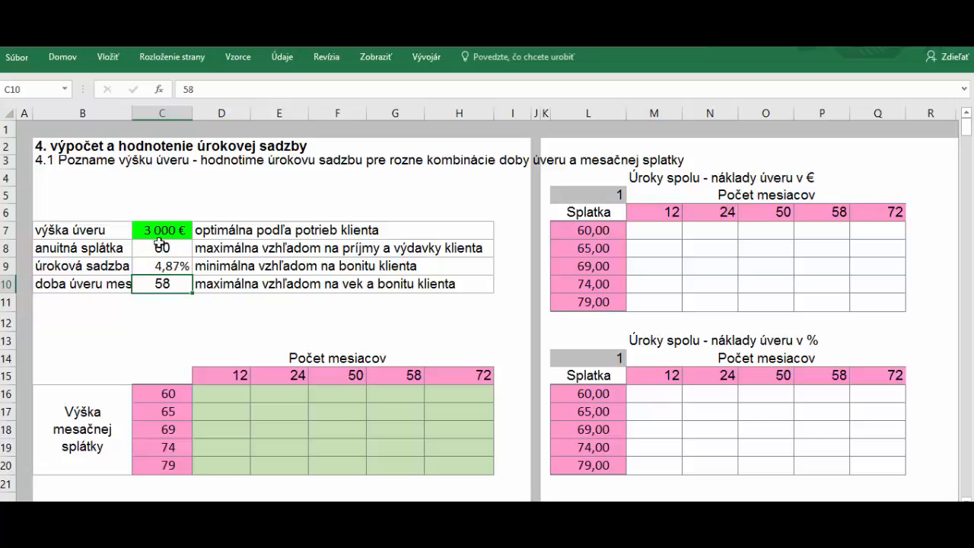
left_click(162, 377)
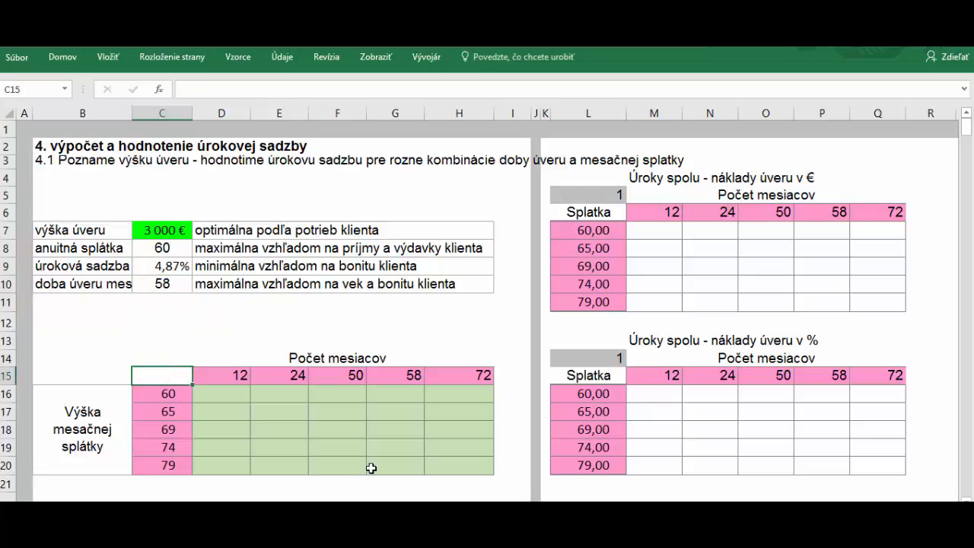
Enter the RATE function in C15 with periods C10, payment C8*-1 and present value C7
type("=")
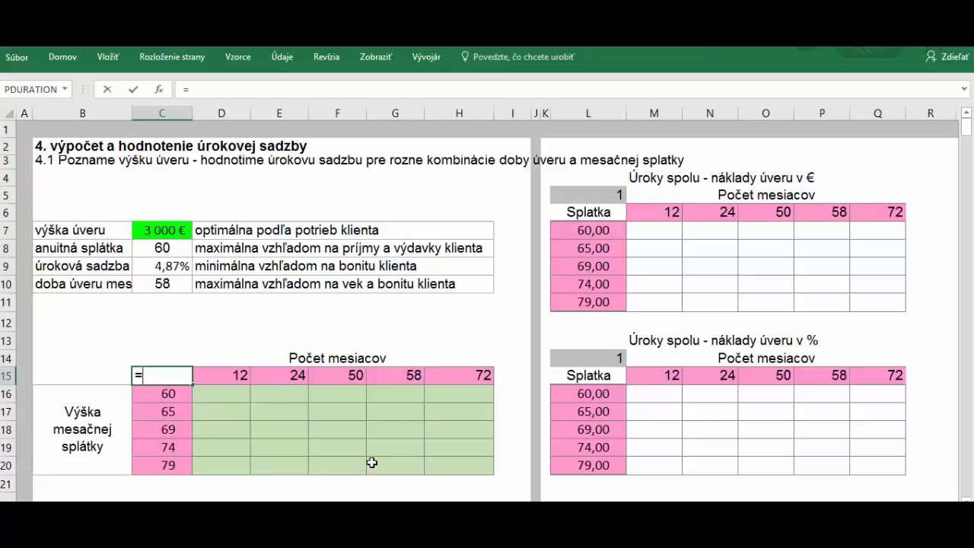
type("rate")
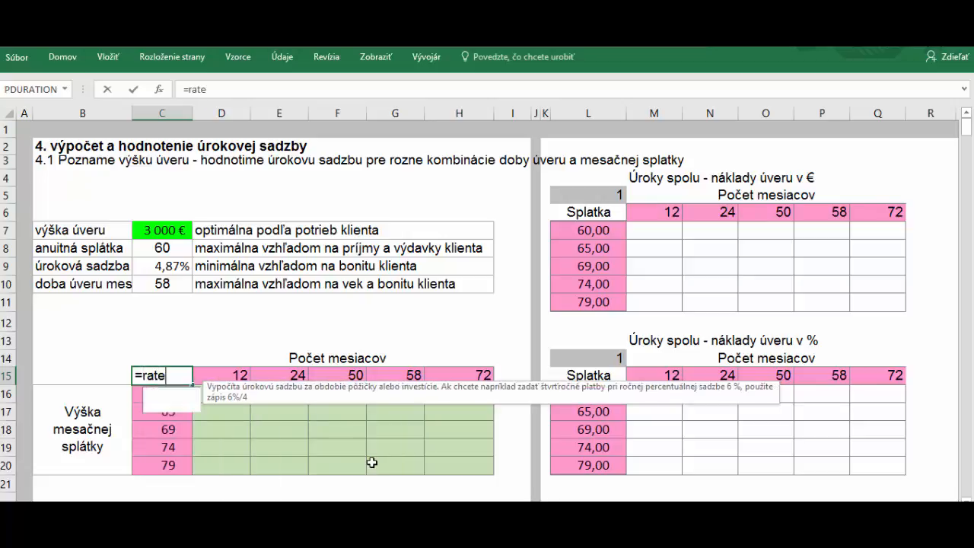
key("ctrl+a")
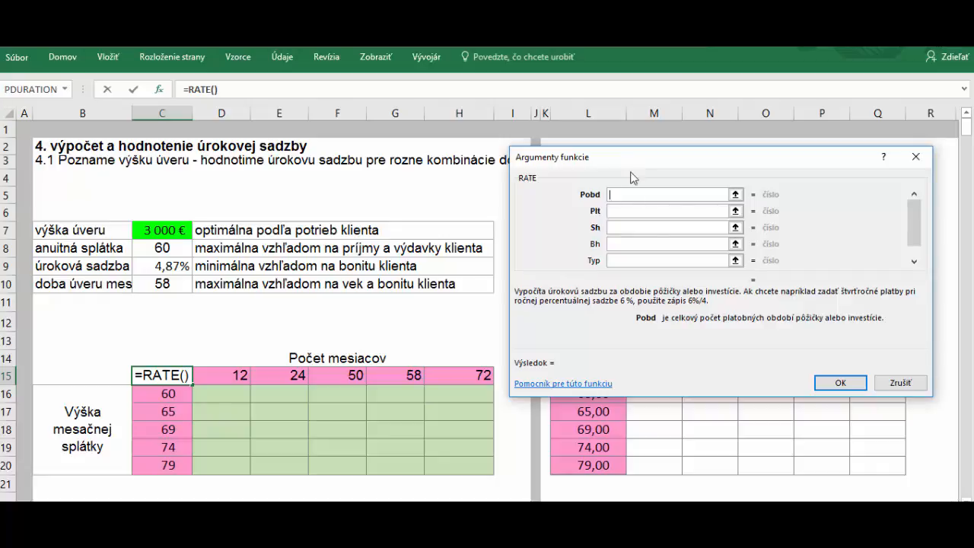
left_click(170, 286)
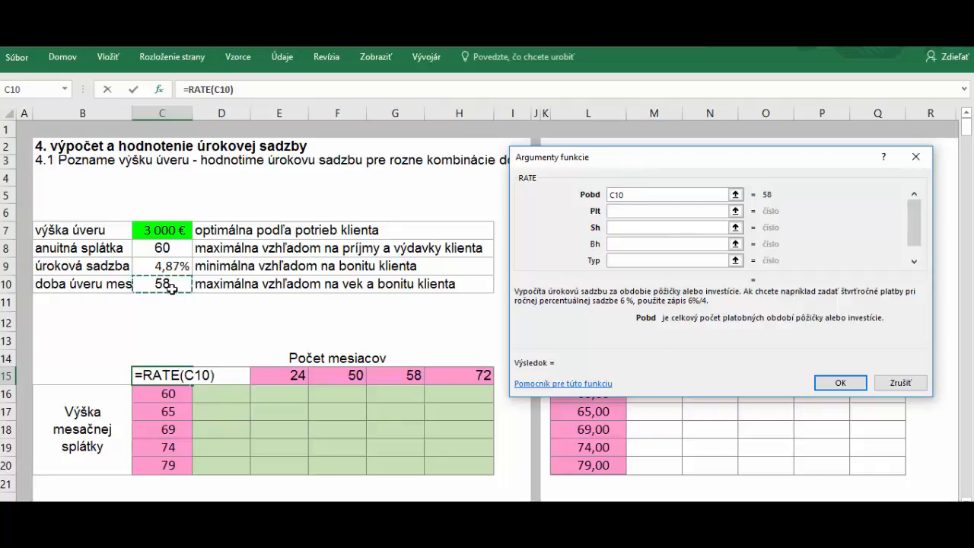
left_click(614, 212)
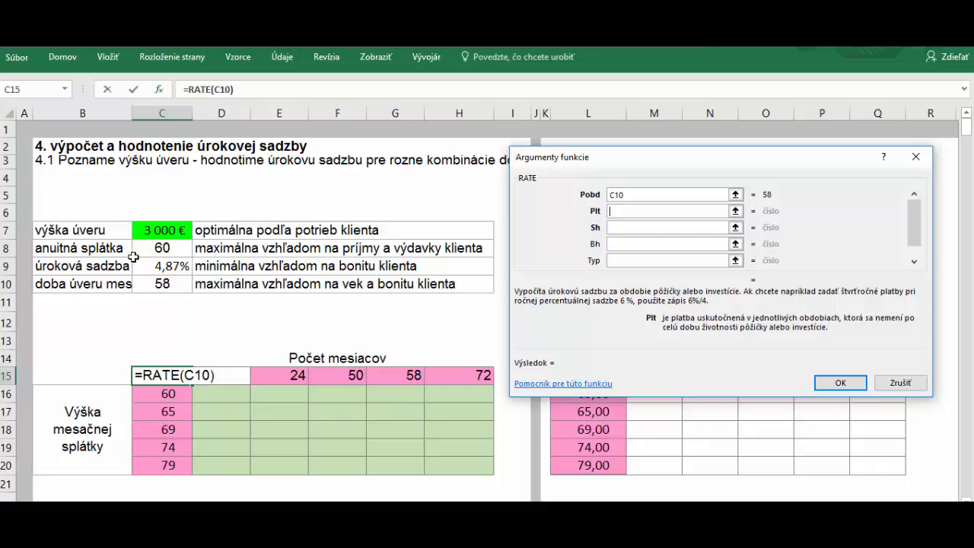
left_click(175, 255)
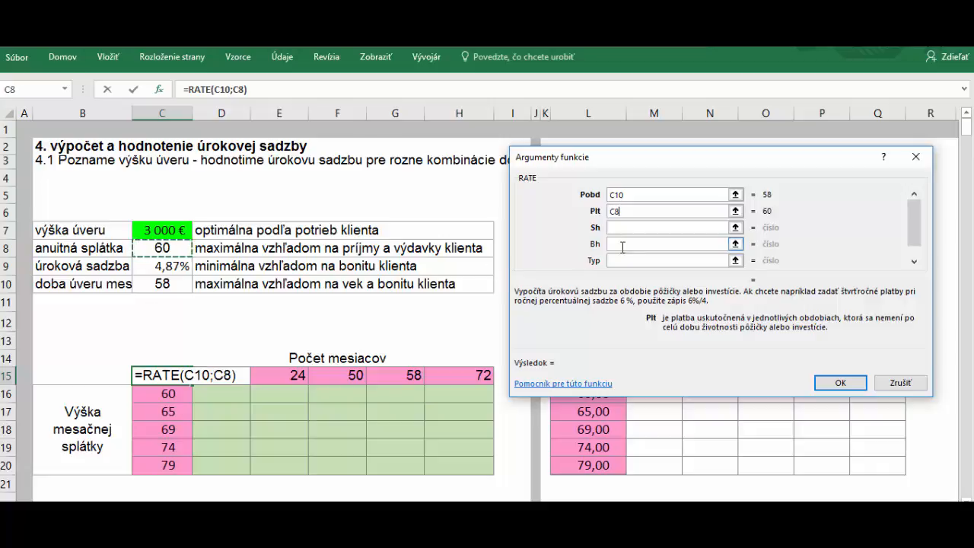
type("*-1")
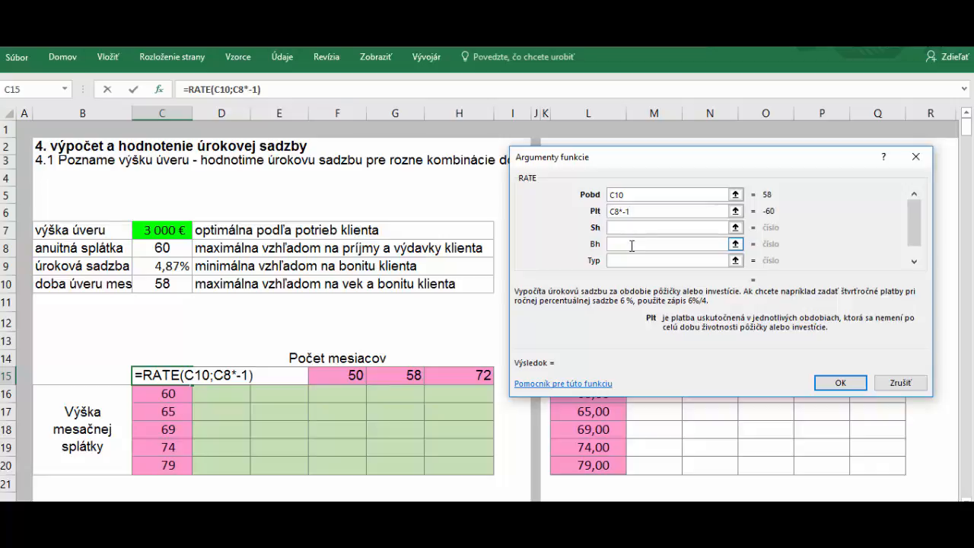
left_click(620, 226)
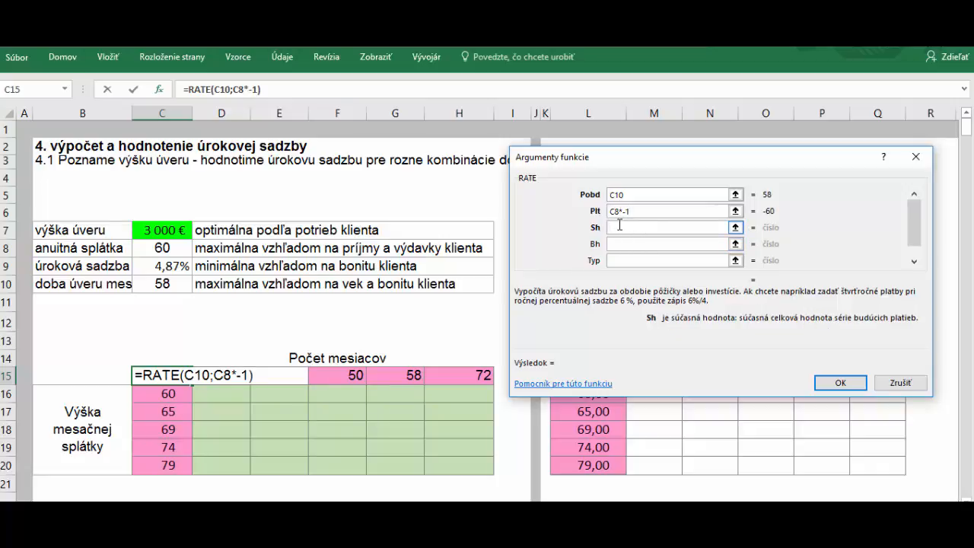
left_click(150, 231)
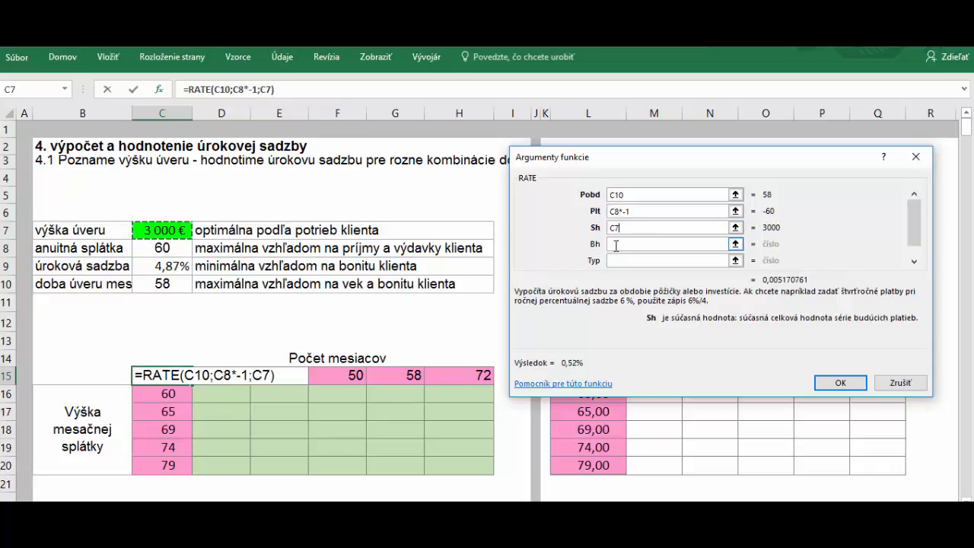
left_click(838, 382)
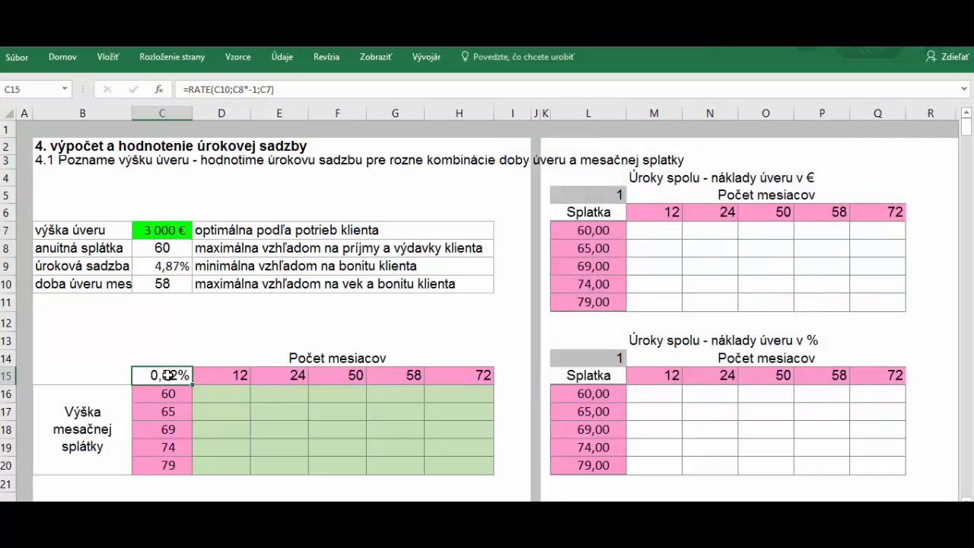
Multiply the RATE formula in C15 by 12 to annualise it, and review the inputs in C7, C8 and C10
left_click(286, 90)
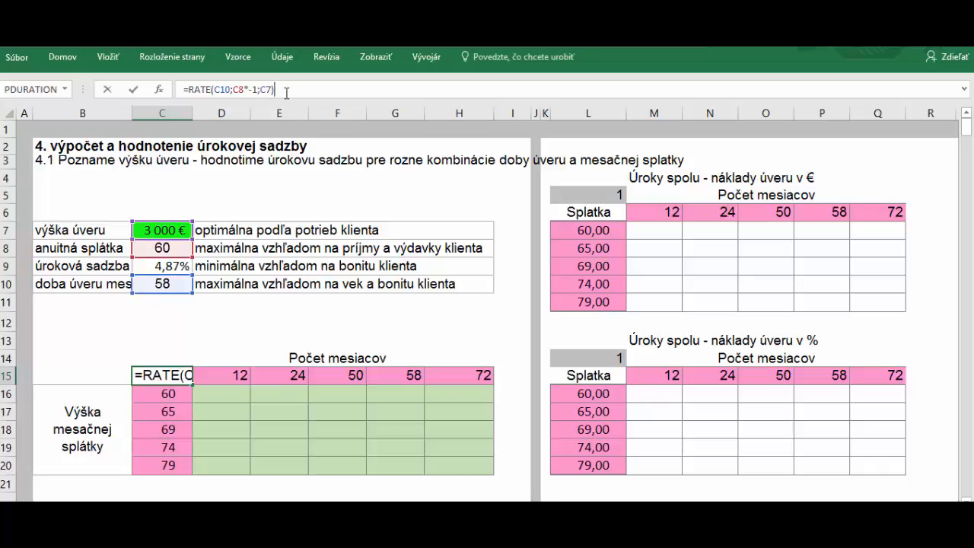
type("*12")
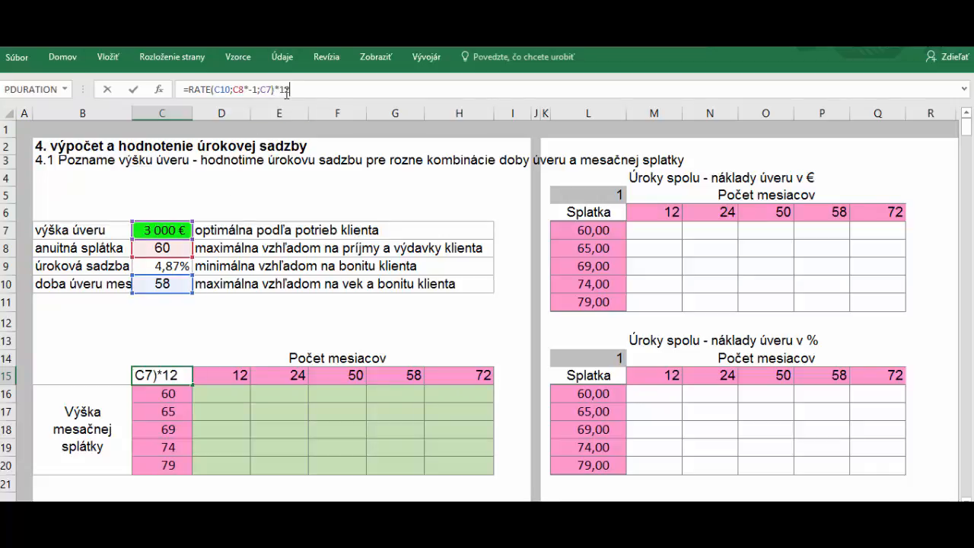
key("Return")
left_click(164, 371)
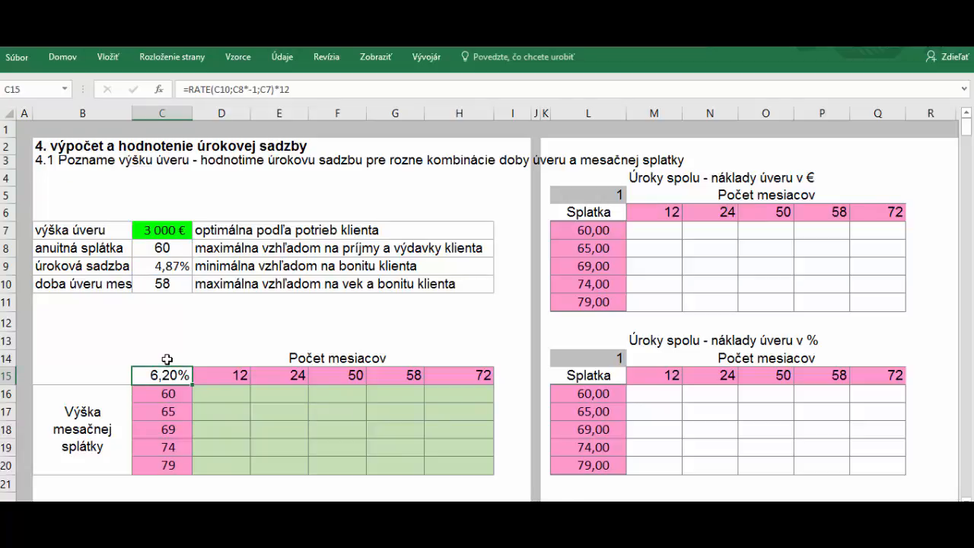
left_click(161, 227)
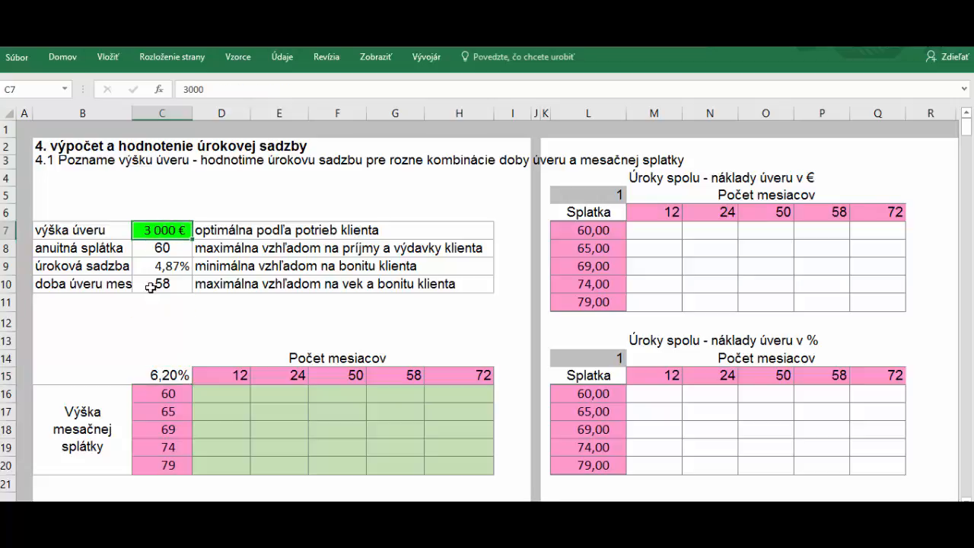
left_click(156, 249)
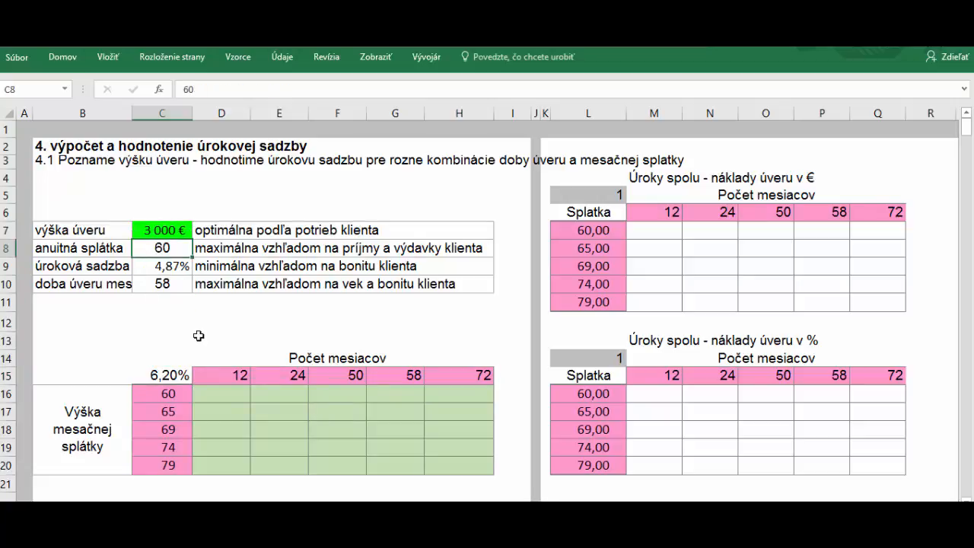
left_click(150, 284)
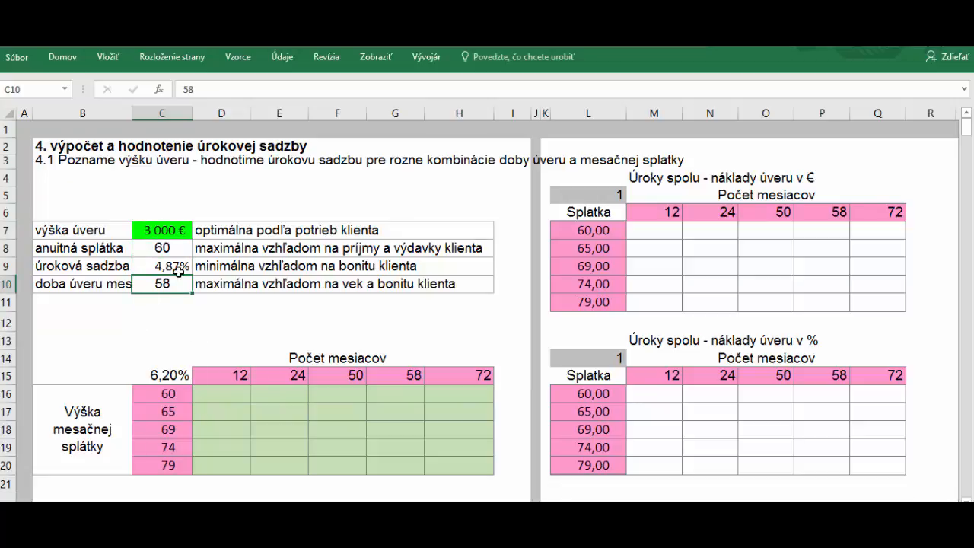
left_click(157, 375)
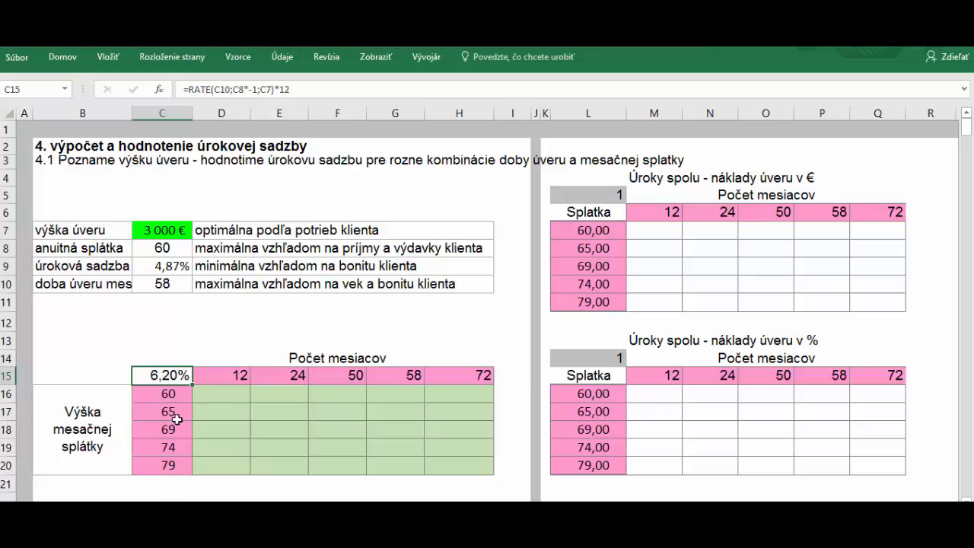
left_click(172, 229)
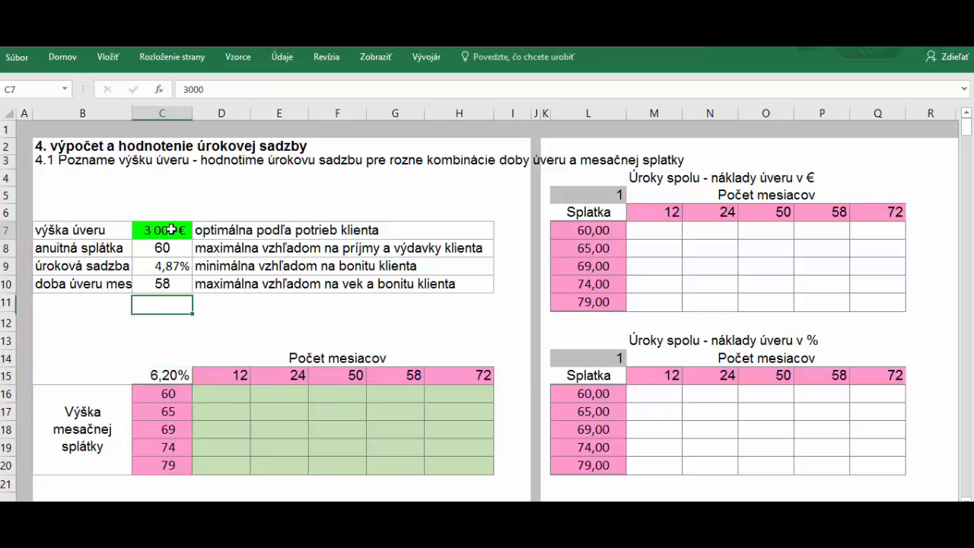
Create a what-if data table over C15:H20 with C10 as the row input cell and C8 as the column input cell
left_click_drag(166, 376, 426, 472)
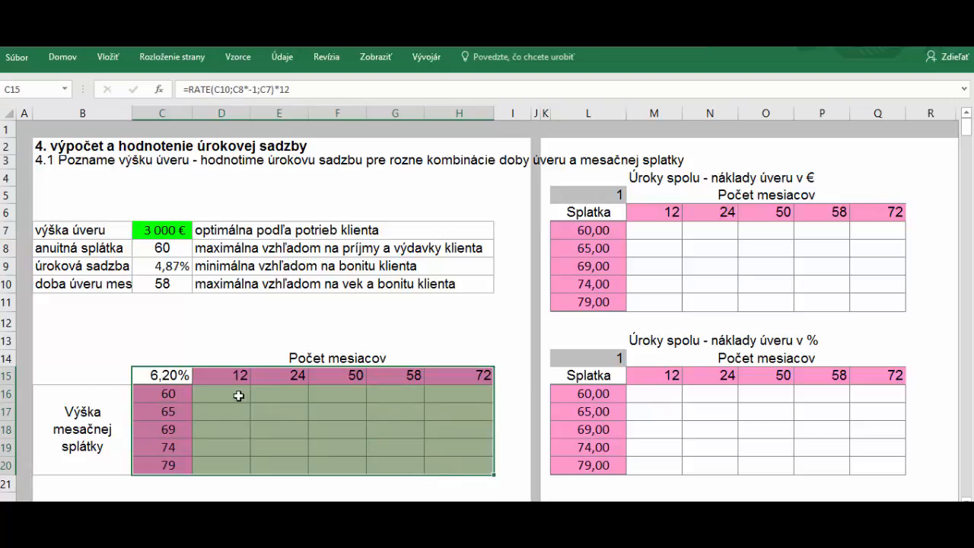
left_click(282, 56)
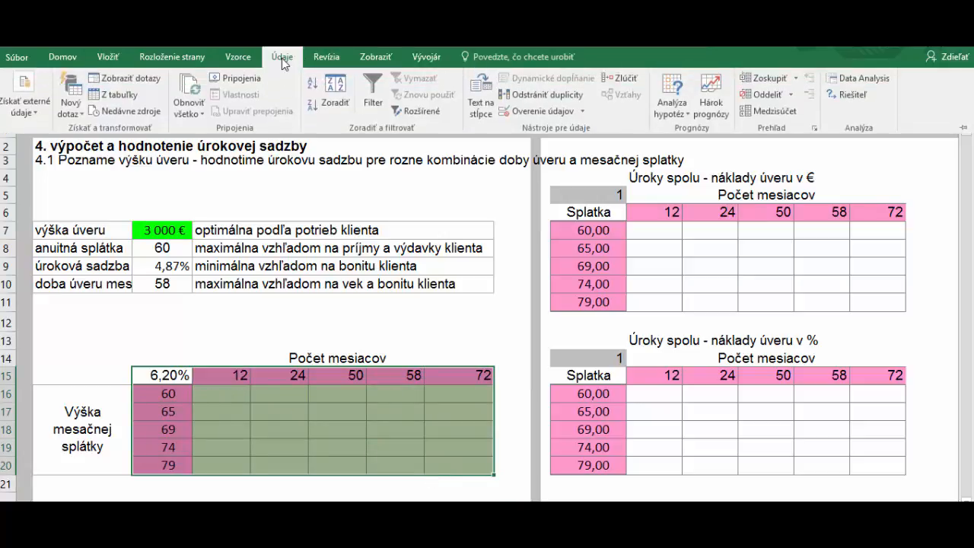
left_click(688, 116)
left_click(697, 164)
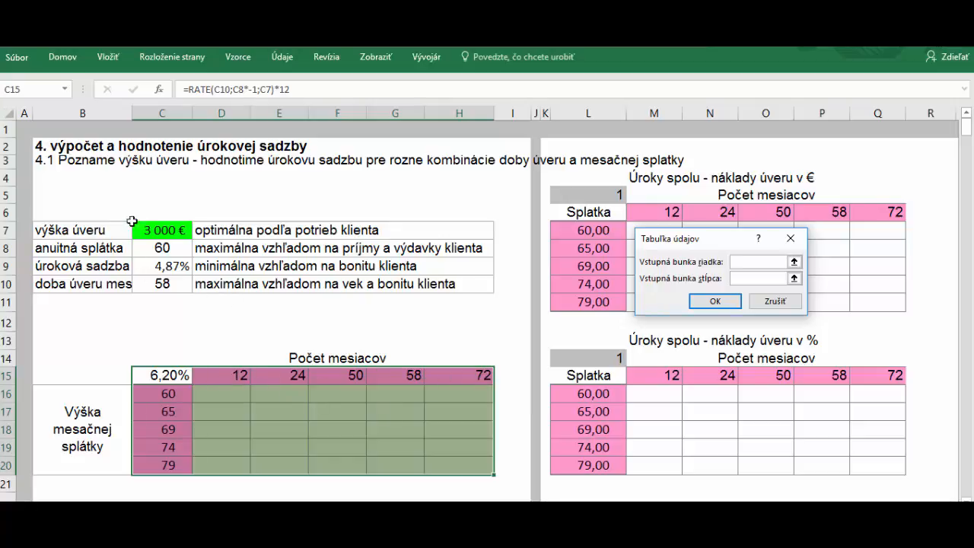
left_click(158, 284)
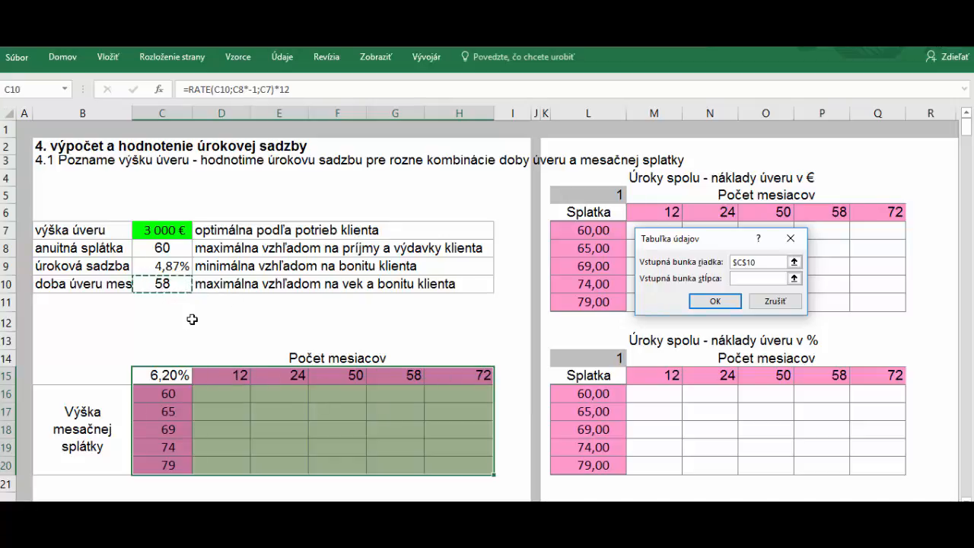
left_click(745, 280)
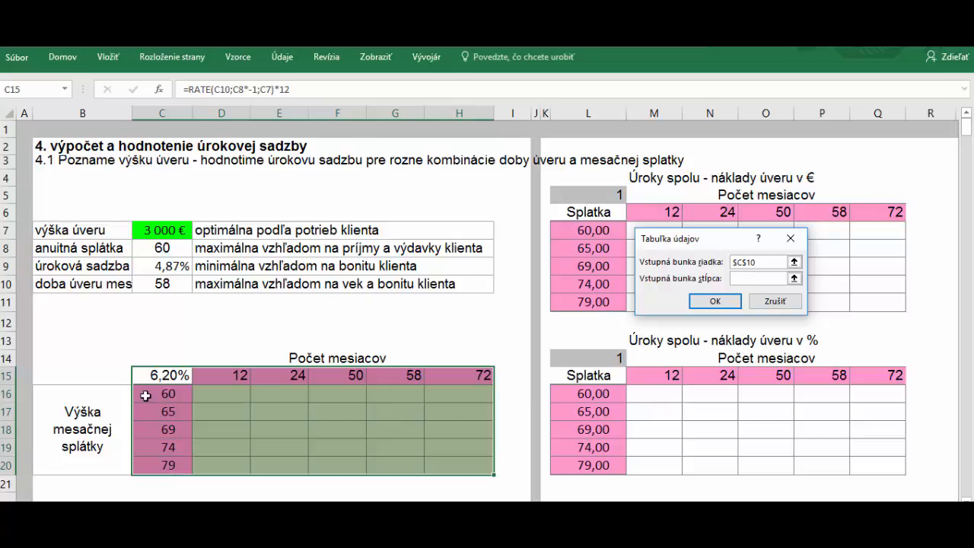
left_click(162, 247)
left_click(715, 301)
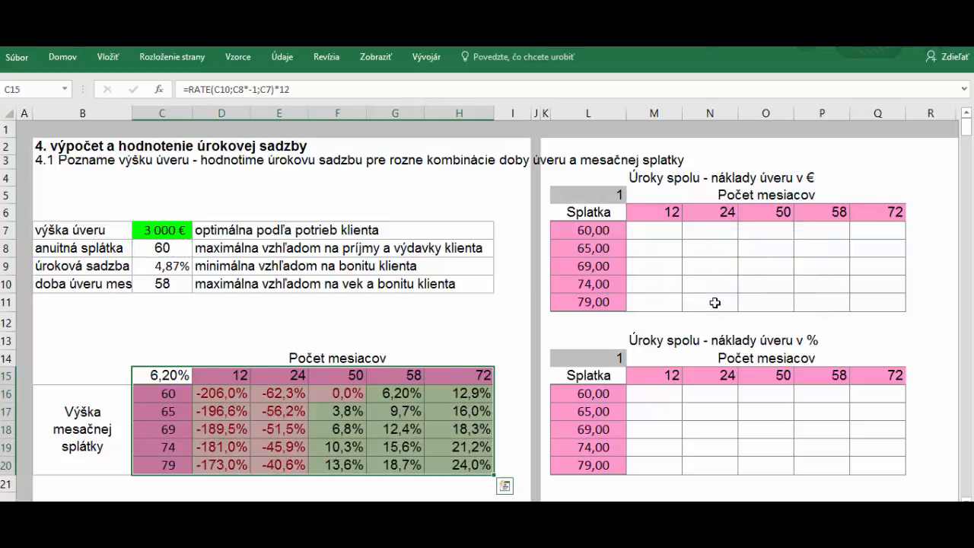
Examine the interest rates in the data table, focusing on the red combinations in D16:E20 and the 50-month, 60 € case in F16
left_click(411, 335)
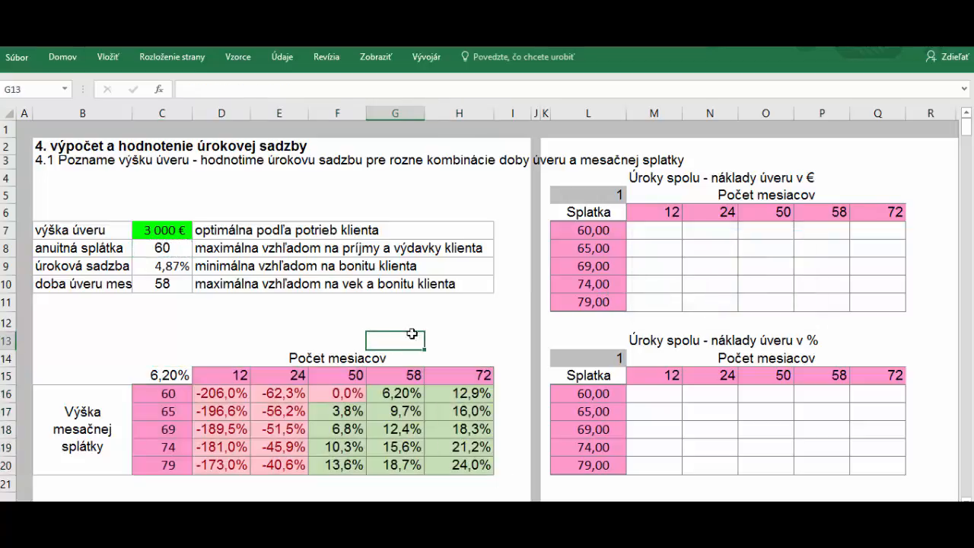
left_click(239, 327)
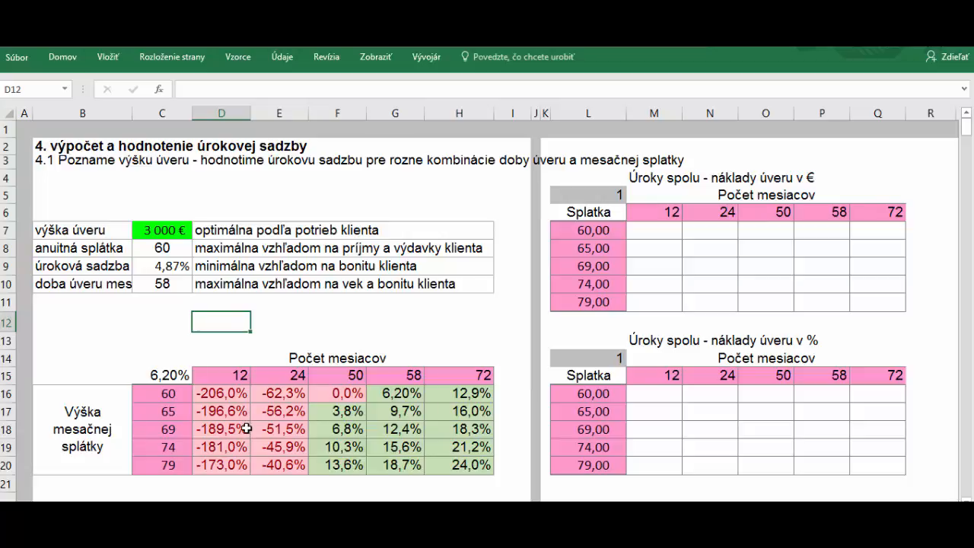
left_click(151, 233)
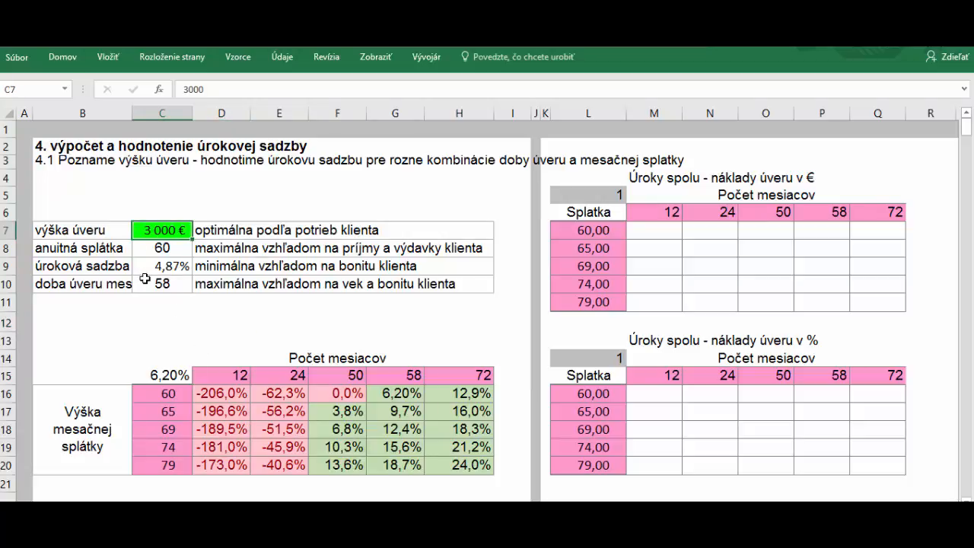
left_click(146, 394)
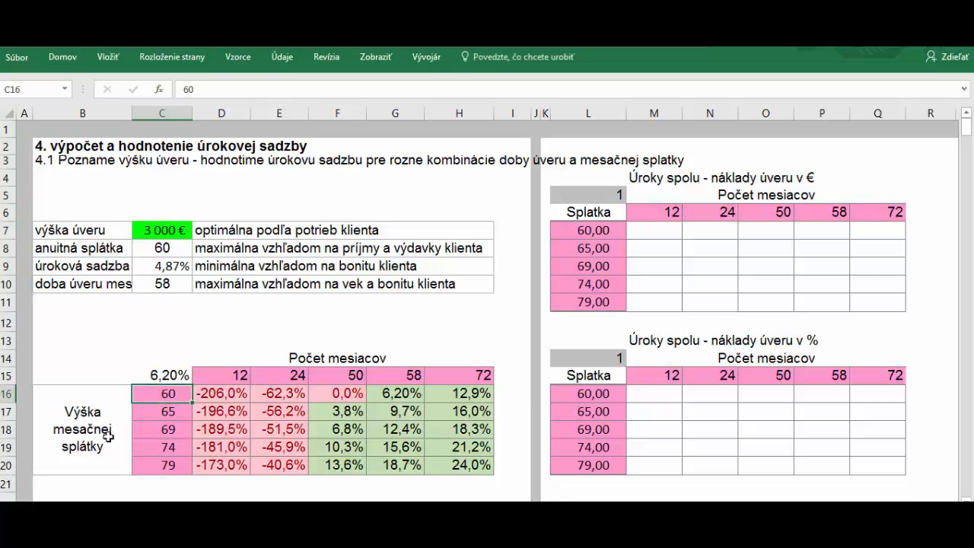
left_click(223, 376)
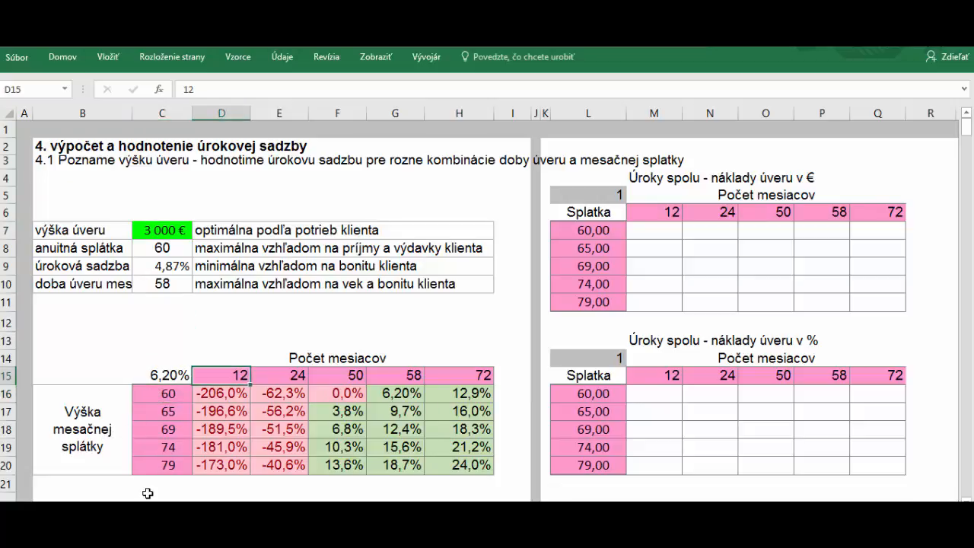
left_click(229, 394)
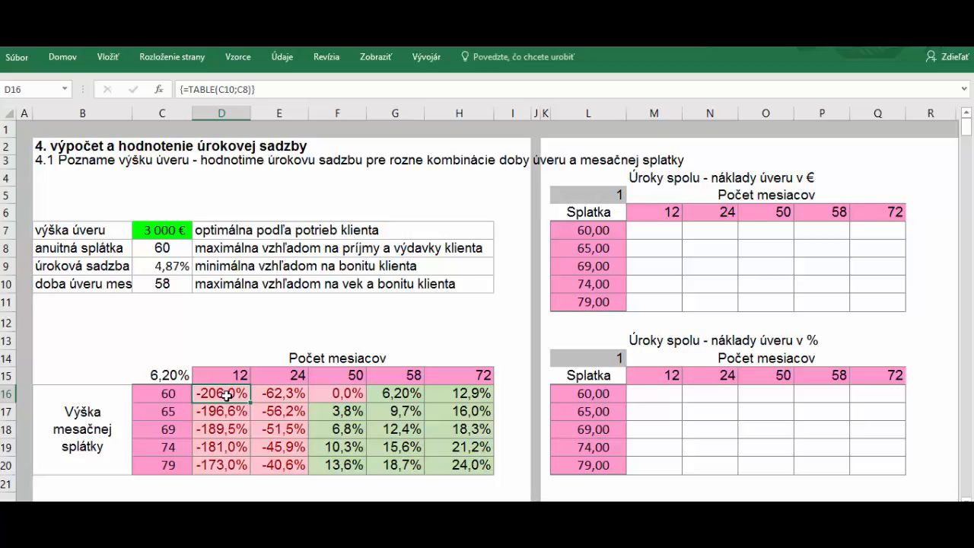
left_click_drag(227, 394, 280, 465)
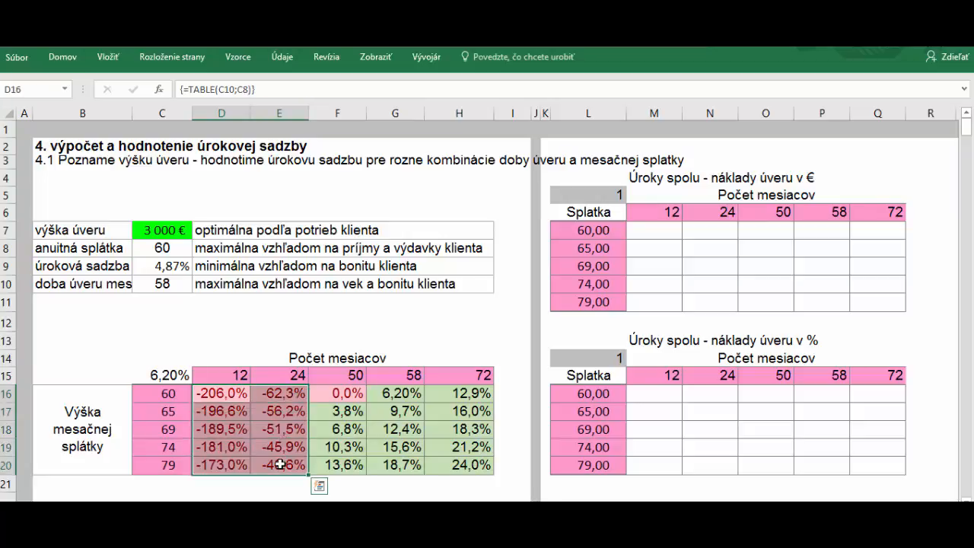
left_click(344, 395)
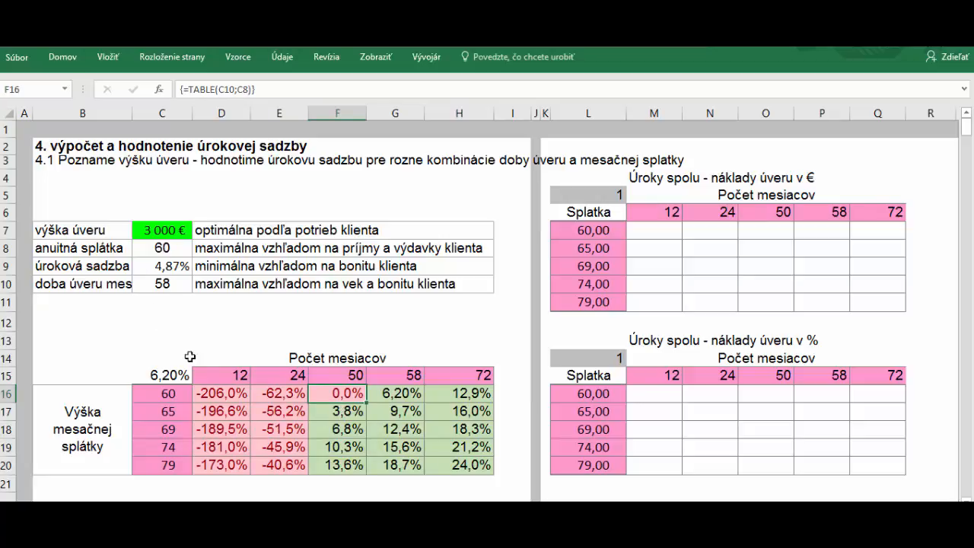
left_click(141, 394)
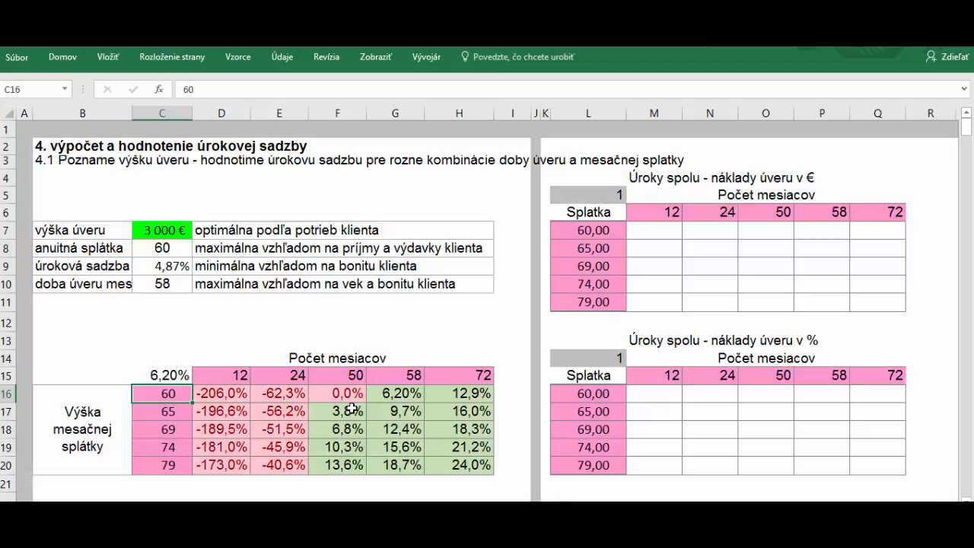
left_click(347, 377)
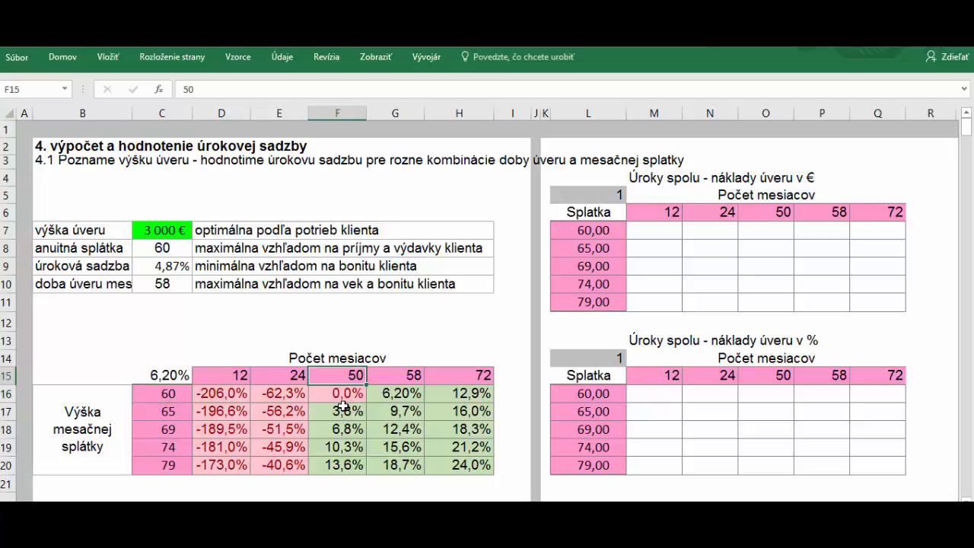
left_click(344, 395)
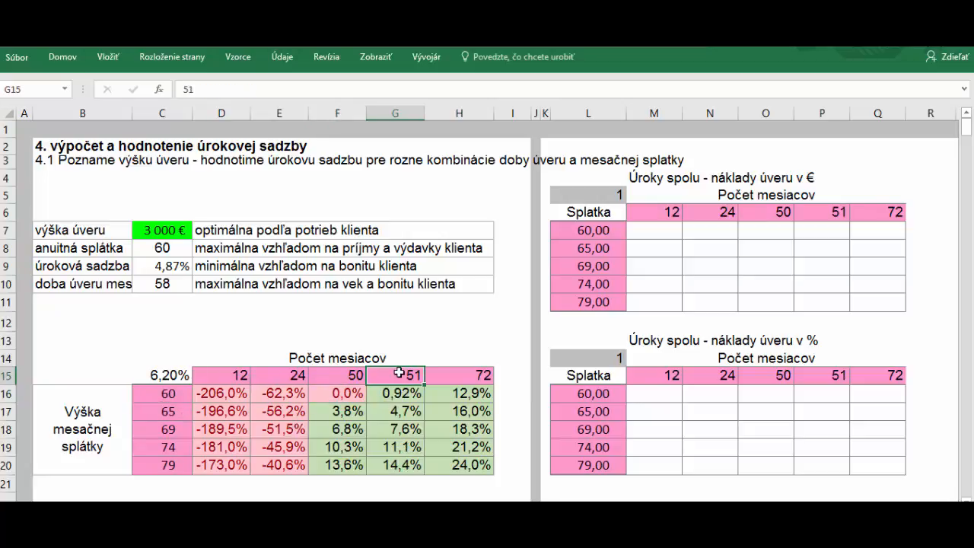
Try a term of 60 months in G15 and check the rate for the 65 € instalment in F17
type("60")
key("Return")
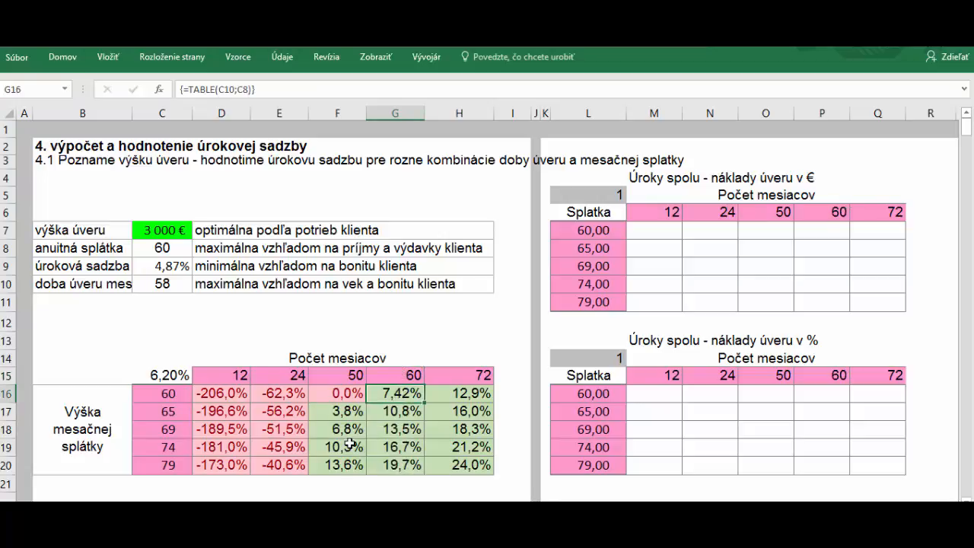
left_click(338, 411)
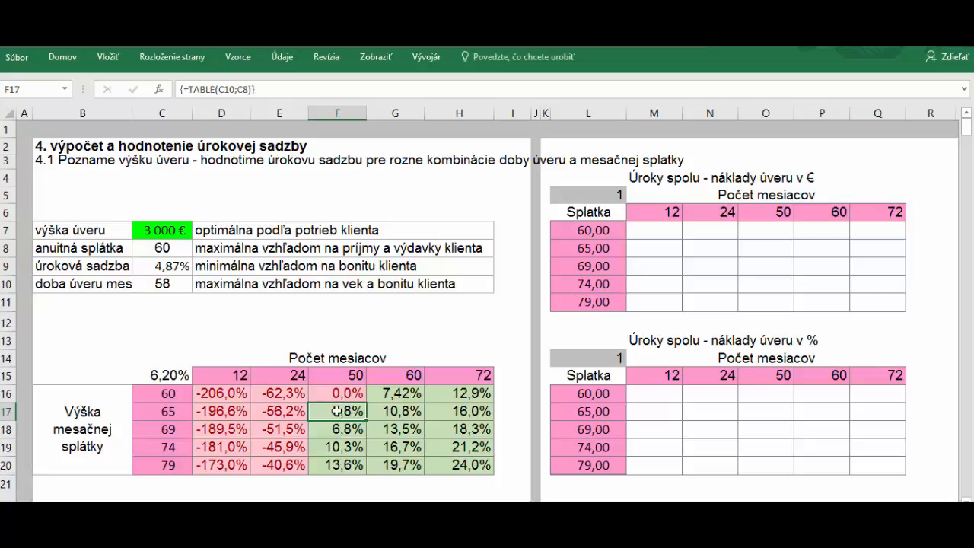
Clear the 1 from L5 and L14 to reveal the interest cost tables in € and in %
left_click(604, 194)
key("Delete")
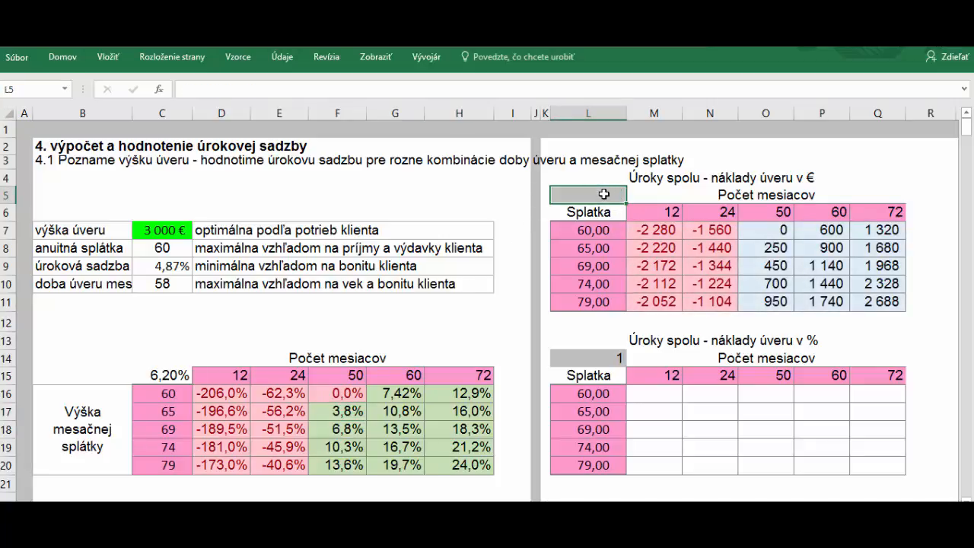
left_click(602, 358)
key("Delete")
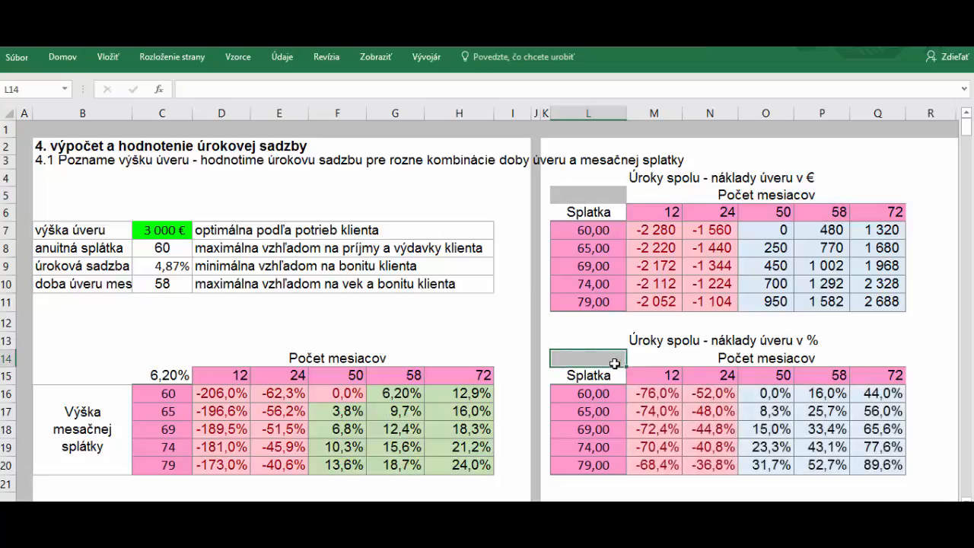